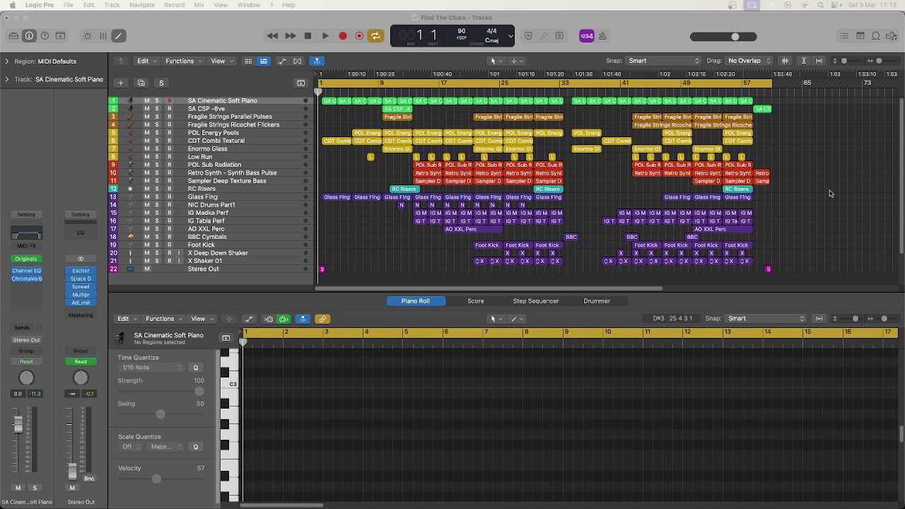
Play the arrangement from the start and inspect the opening Soft Piano, POL Energy Pools, Glass Fing and first RC Risers regions.
click(814, 240)
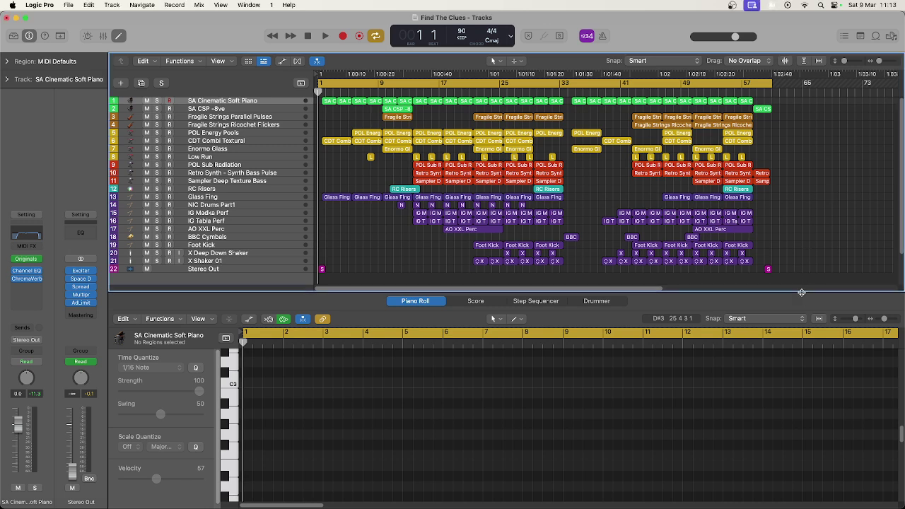
key(space)
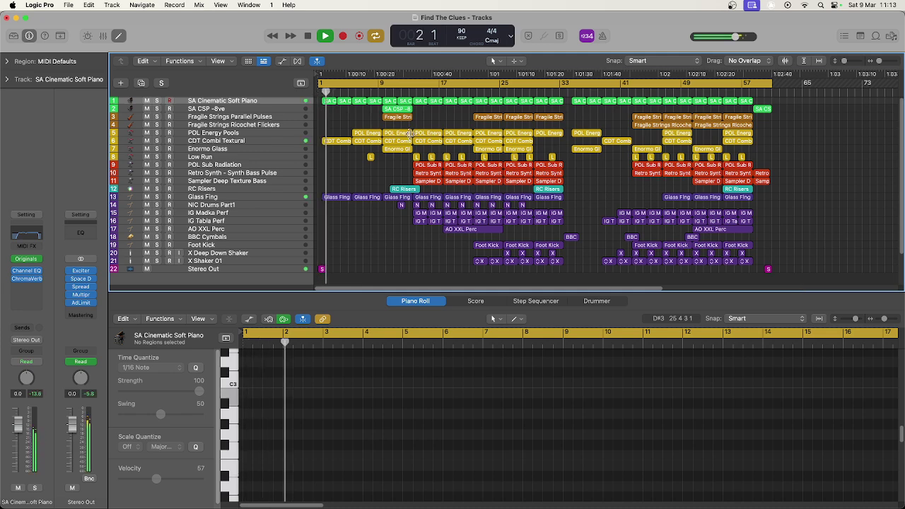
drag(338, 113, 375, 105)
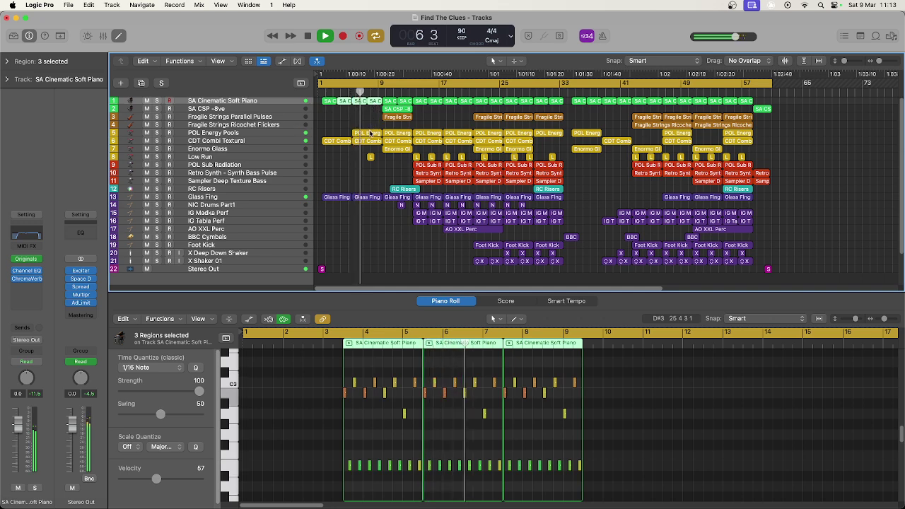
click(368, 133)
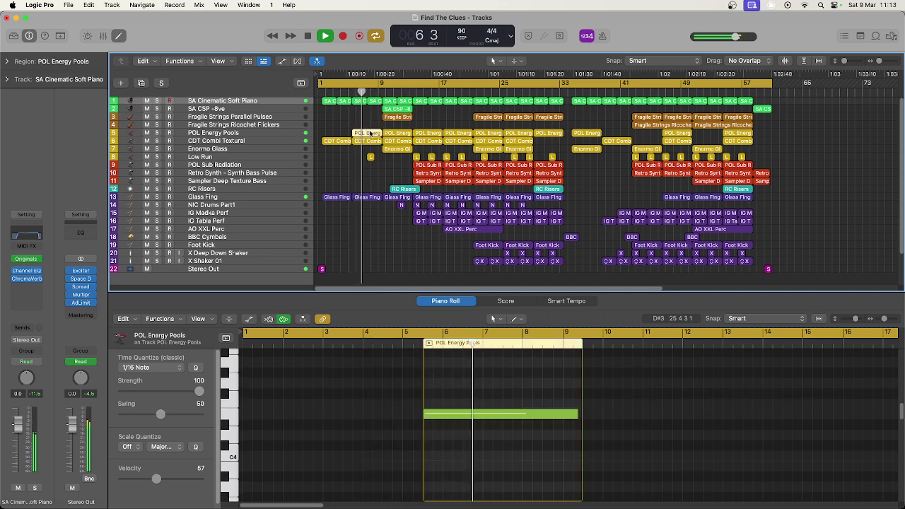
click(375, 198)
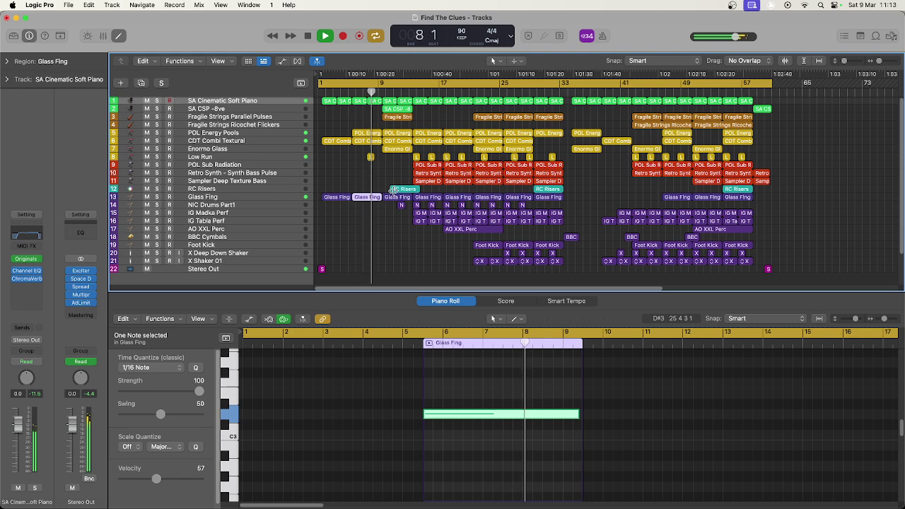
click(401, 190)
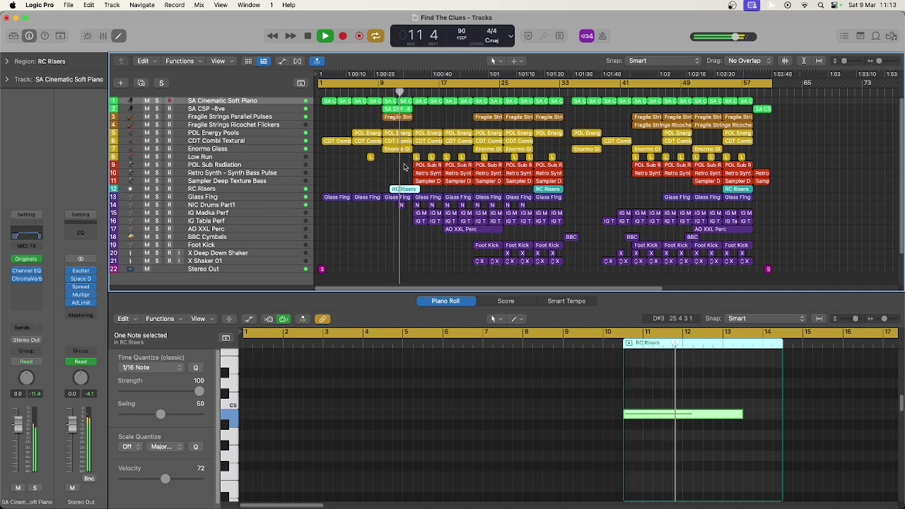
click(389, 167)
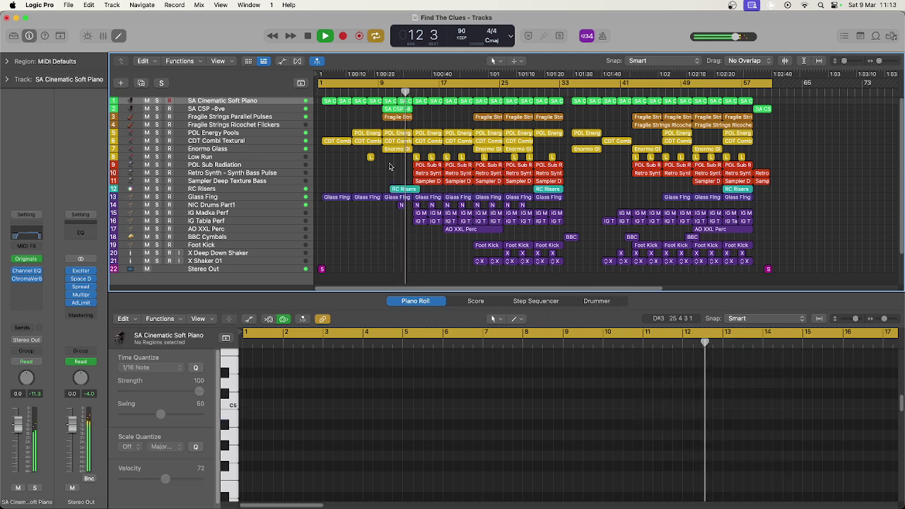
Examine the three bass tracks' regions, the Foot Kick regions and the X Shaker 01 regions in the first main section during playback.
drag(389, 167, 551, 184)
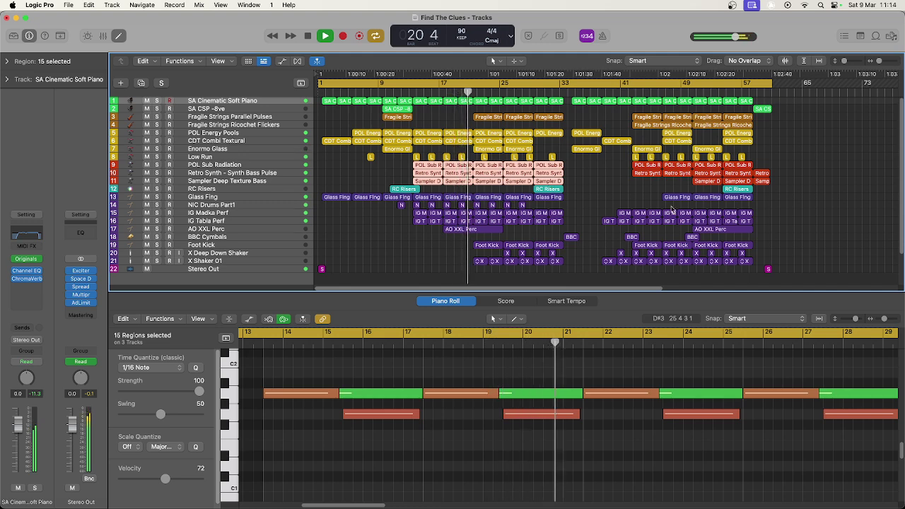
drag(488, 244, 538, 241)
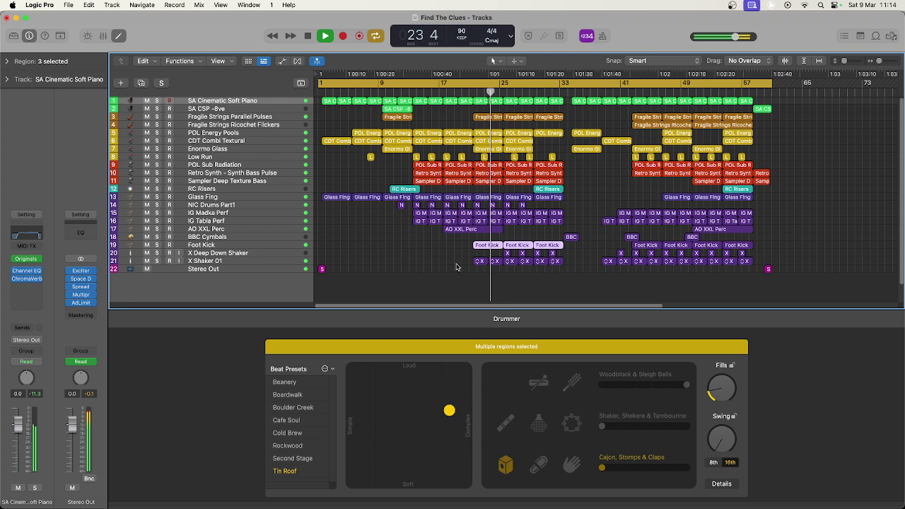
drag(456, 267, 554, 263)
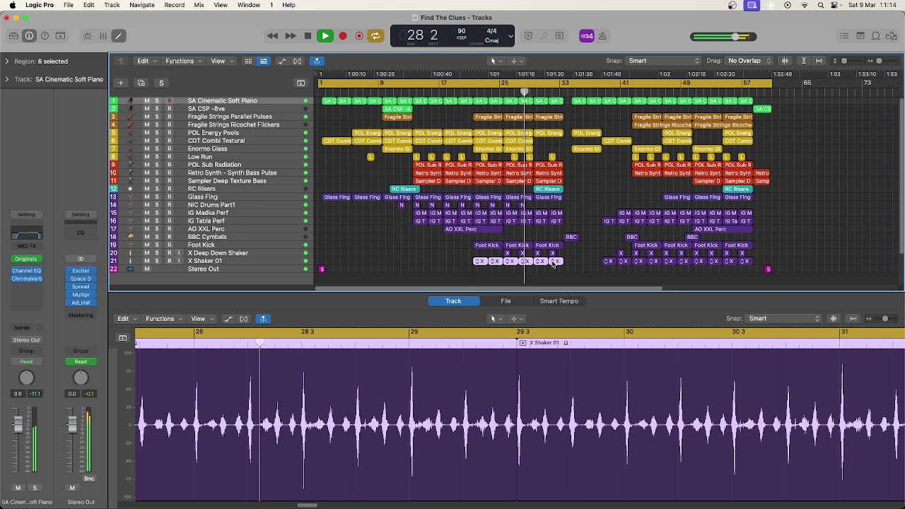
Inspect the Glass Fing, RC Risers and bass regions ending the first main section, plus the first BBC Cymbals region.
click(551, 198)
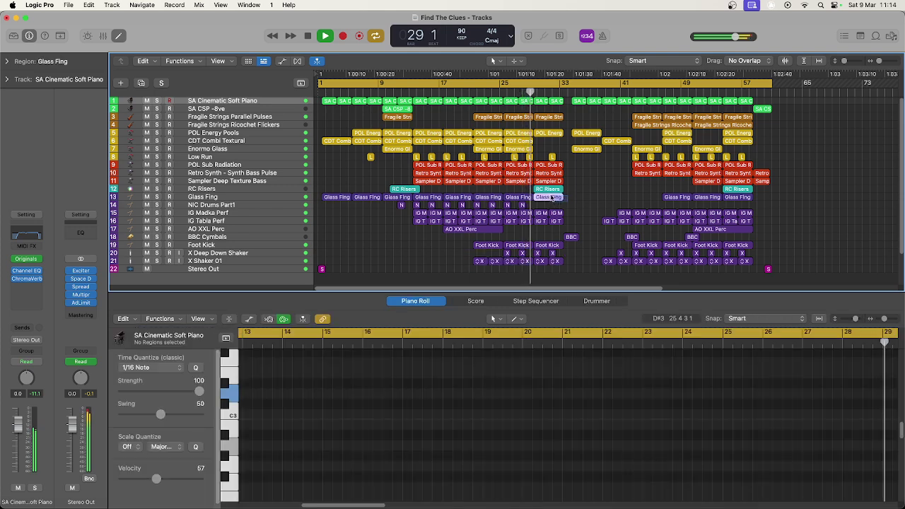
shift+click(550, 190)
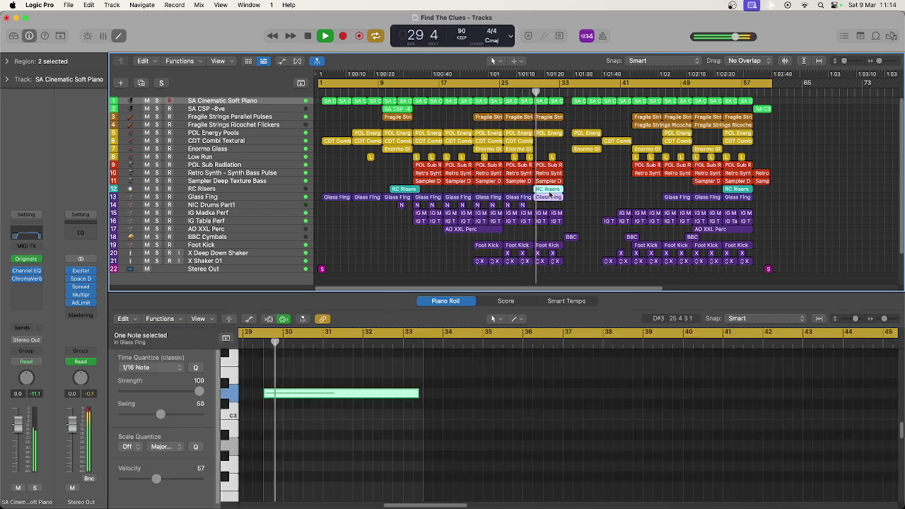
shift+click(553, 167)
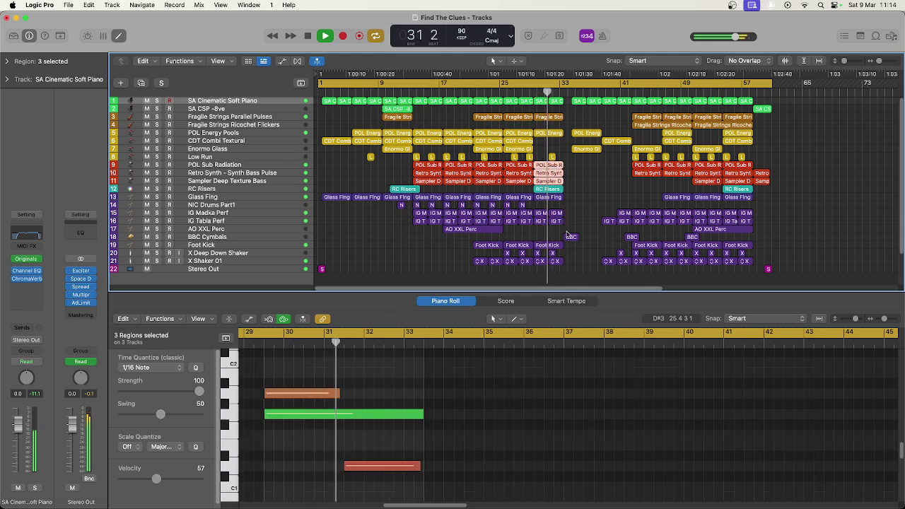
click(570, 231)
click(571, 237)
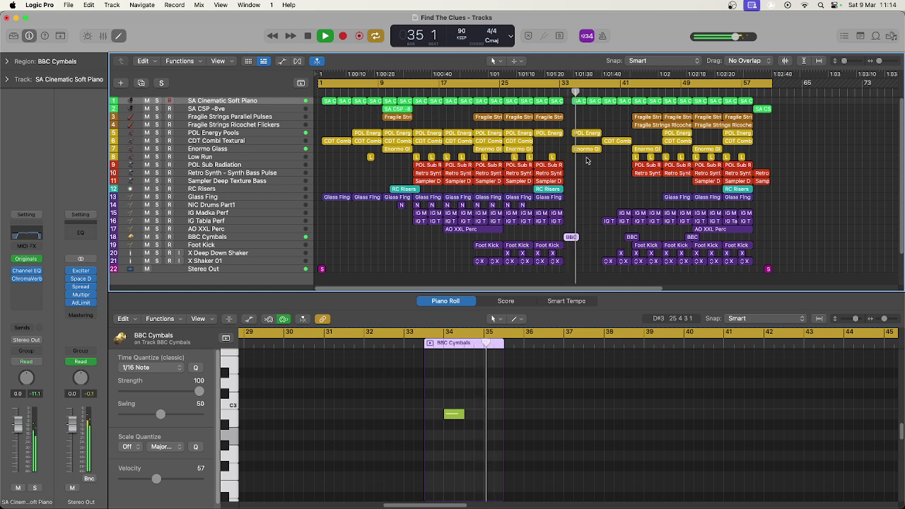
Examine the notes of the yellow texture regions in the breakdown and of the bass regions in the second main section.
drag(587, 157, 614, 118)
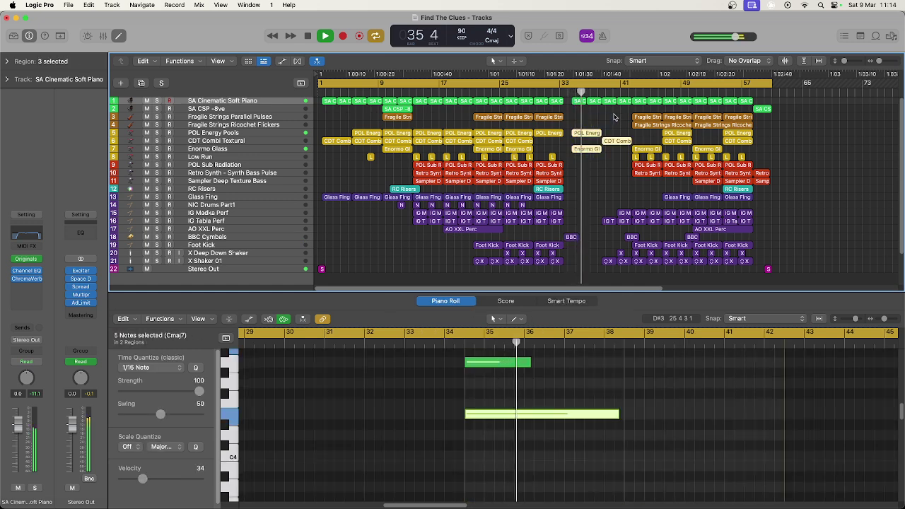
scroll(768, 429, up, 3)
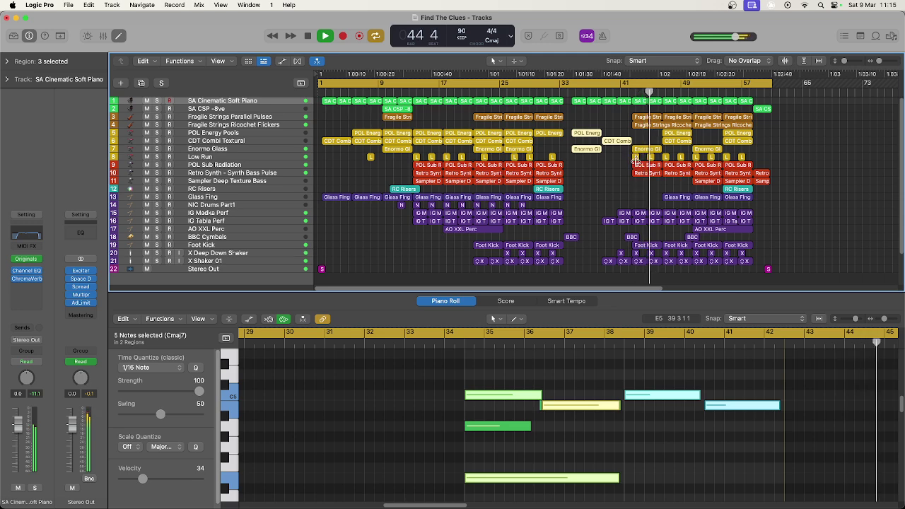
drag(630, 167, 762, 174)
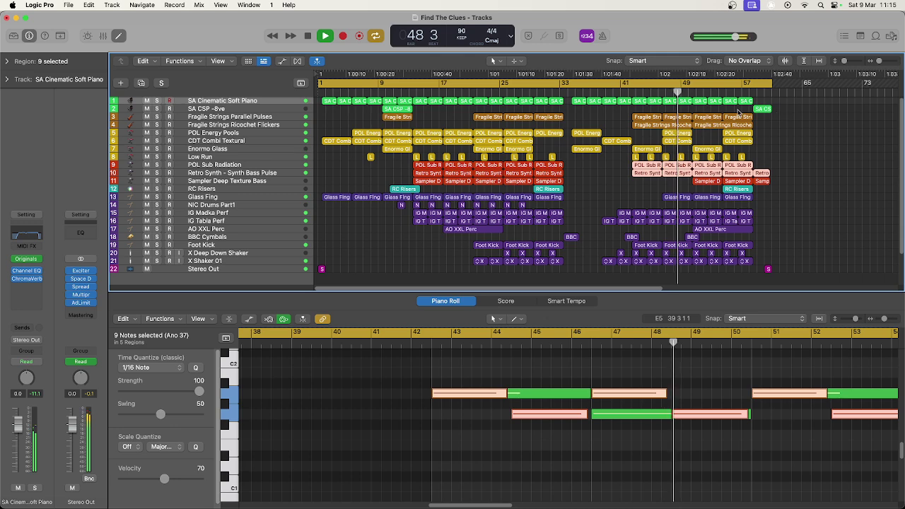
Select the last four SA Cinematic Soft Piano regions and examine their notes in the Piano Roll.
drag(743, 109, 697, 100)
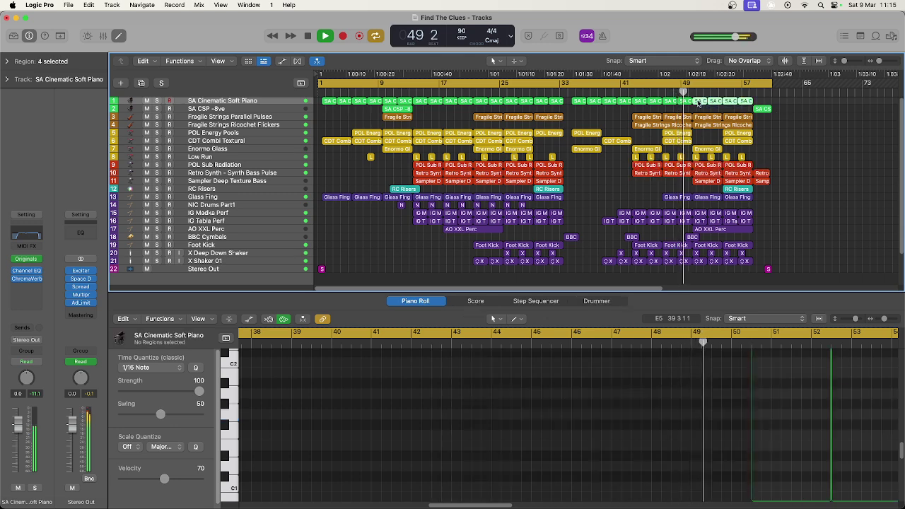
scroll(784, 419, up, 3)
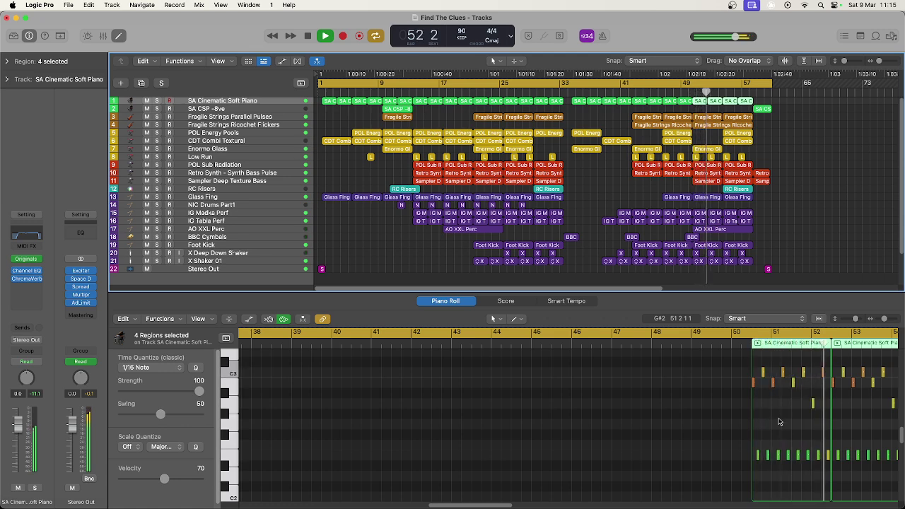
drag(485, 506, 537, 507)
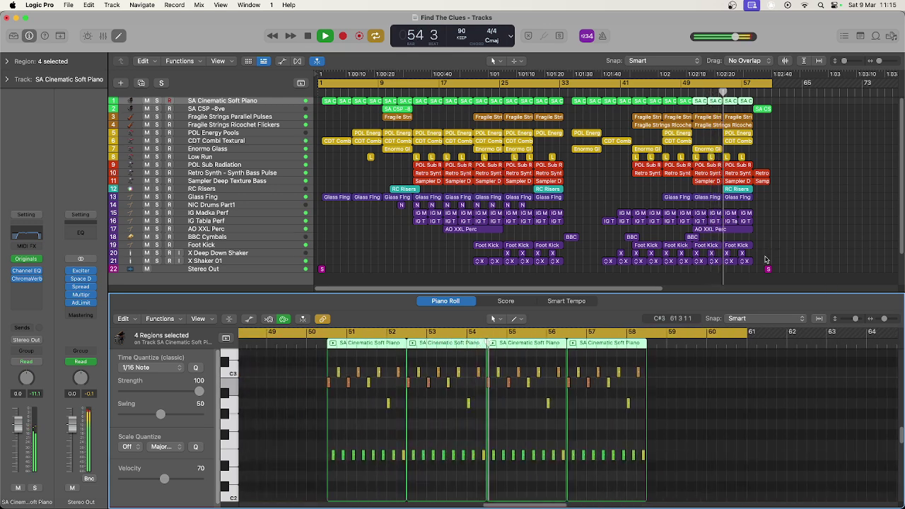
Select the closing section's regions across all instrument tracks, examine their notes from high to low, and stop playback at the end.
drag(765, 266, 738, 99)
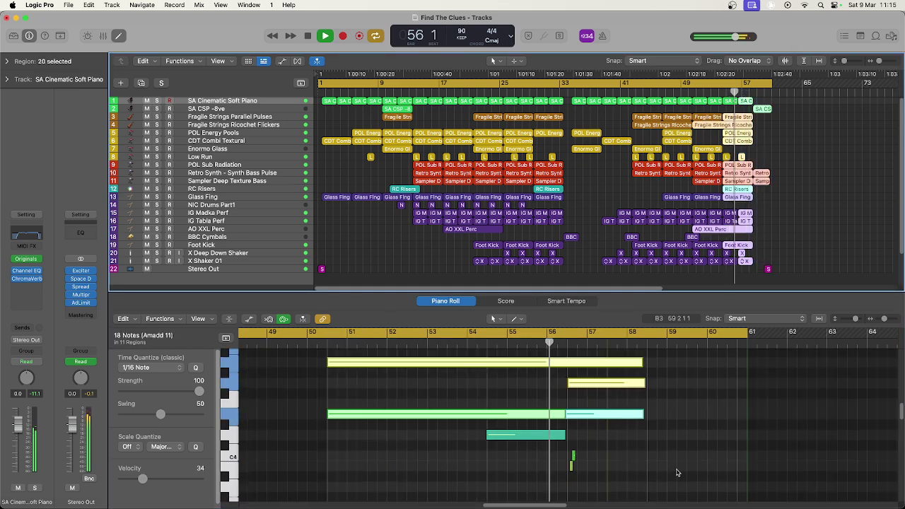
scroll(672, 474, up, 5)
scroll(677, 472, down, 5)
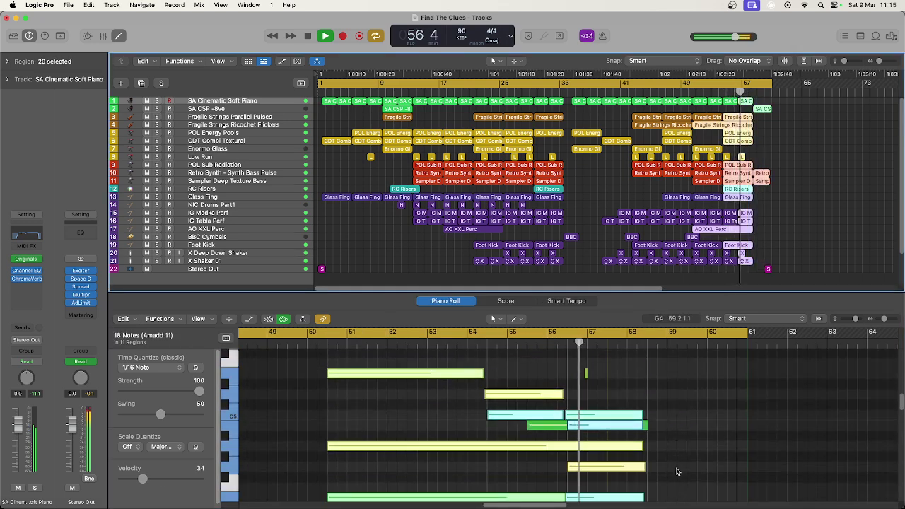
scroll(677, 472, down, 2)
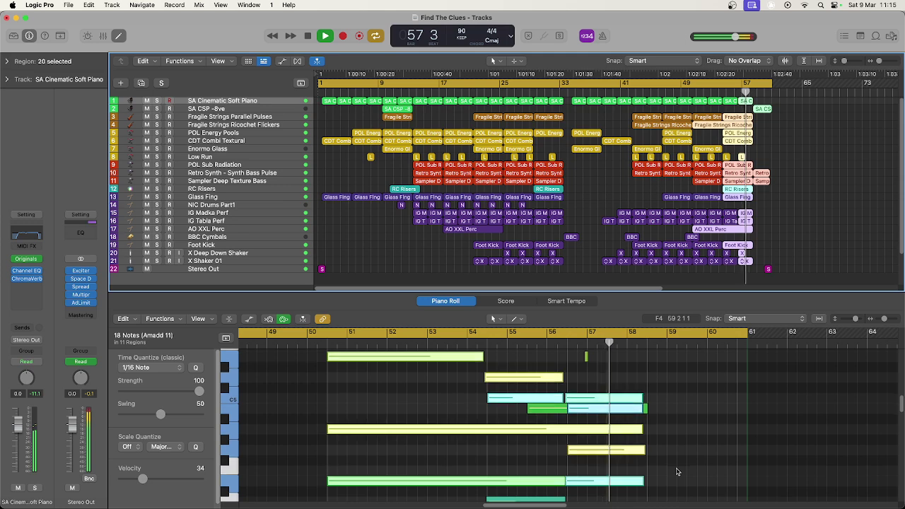
scroll(677, 472, down, 3)
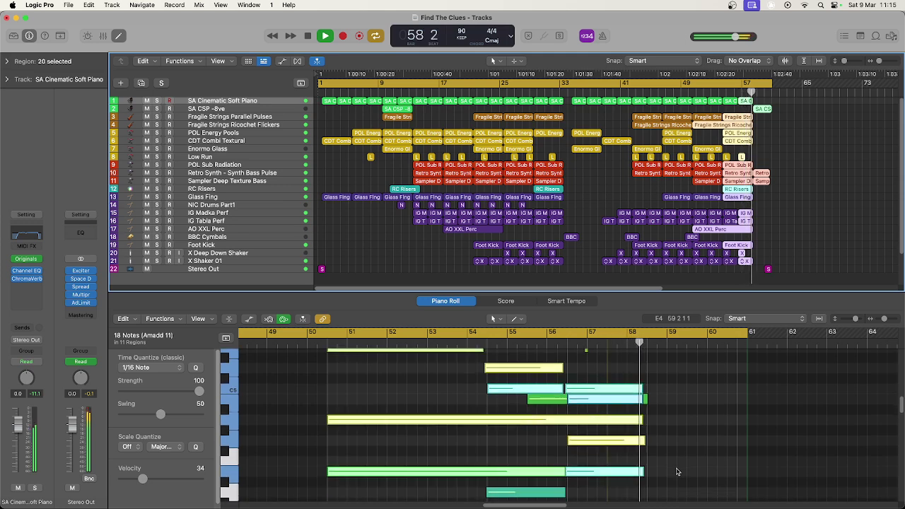
scroll(677, 472, down, 7)
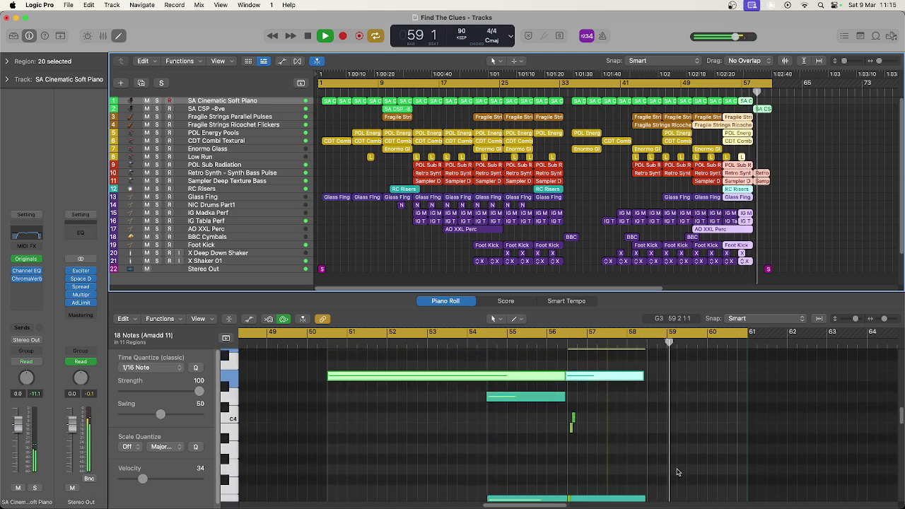
scroll(677, 471, down, 2)
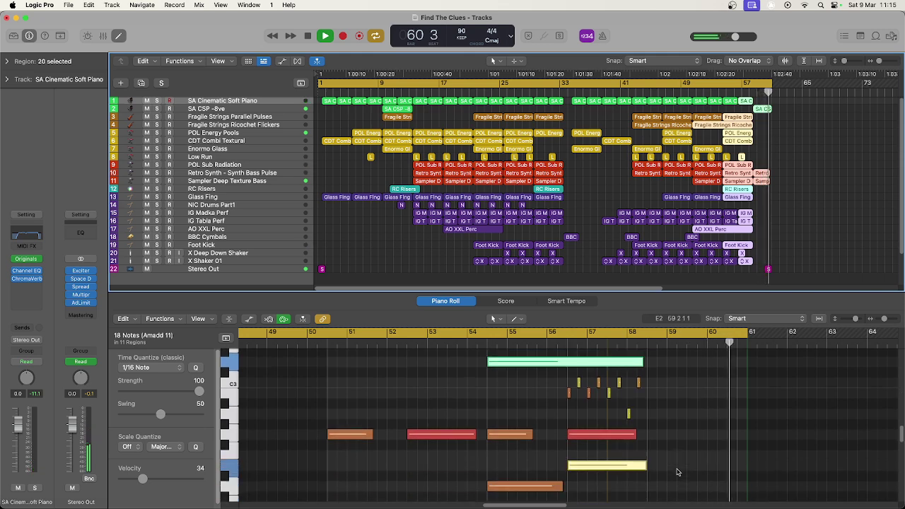
key(space)
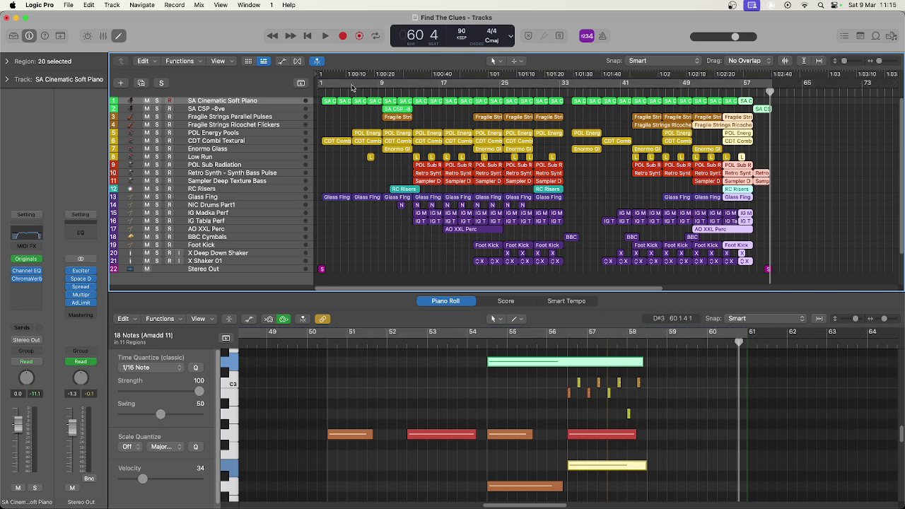
Return the playhead to bar 2 and view the regions and notes of the SA CSP -8ve and SA Cinematic Soft Piano tracks.
click(326, 92)
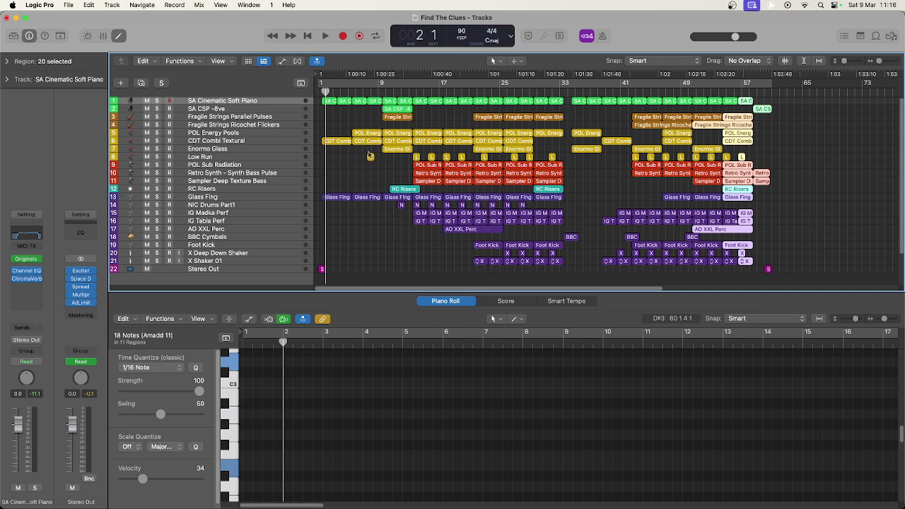
click(279, 109)
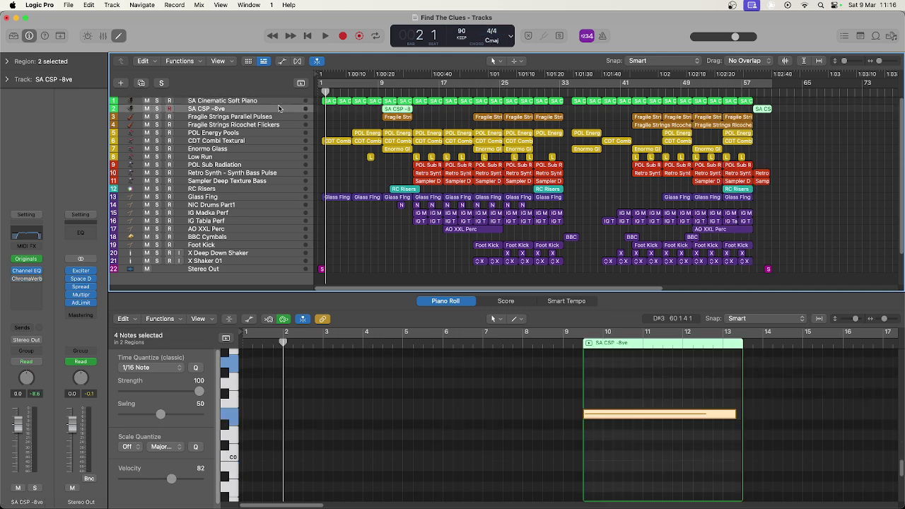
click(279, 103)
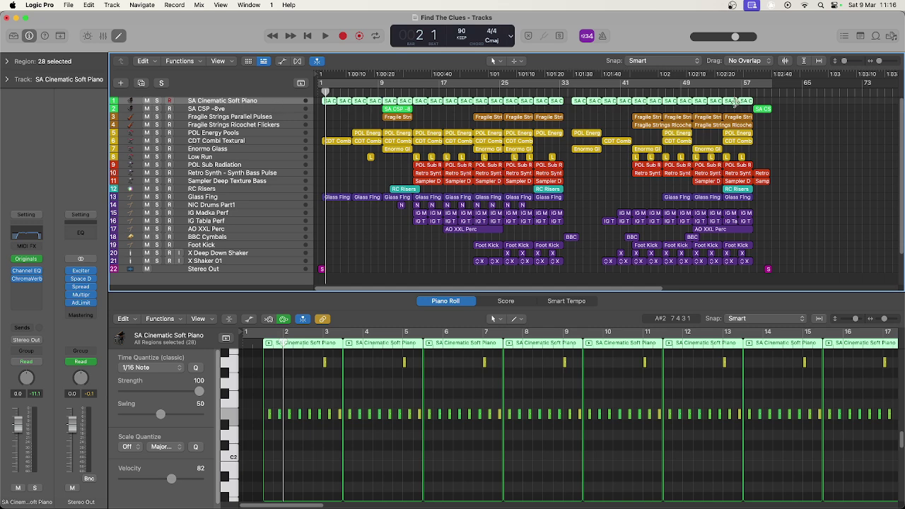
click(776, 106)
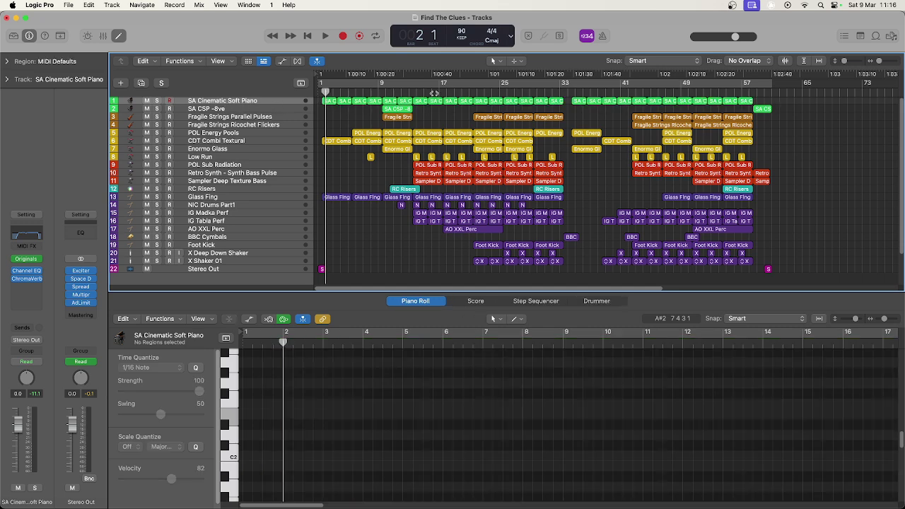
click(283, 104)
scroll(386, 407, up, 3)
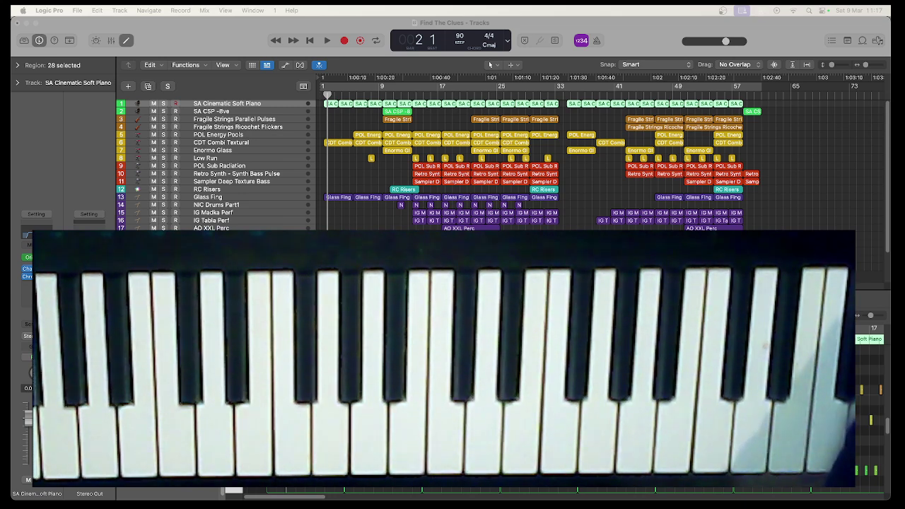
Solo the SA CSP -8ve track and audition it from bar 9.
click(249, 112)
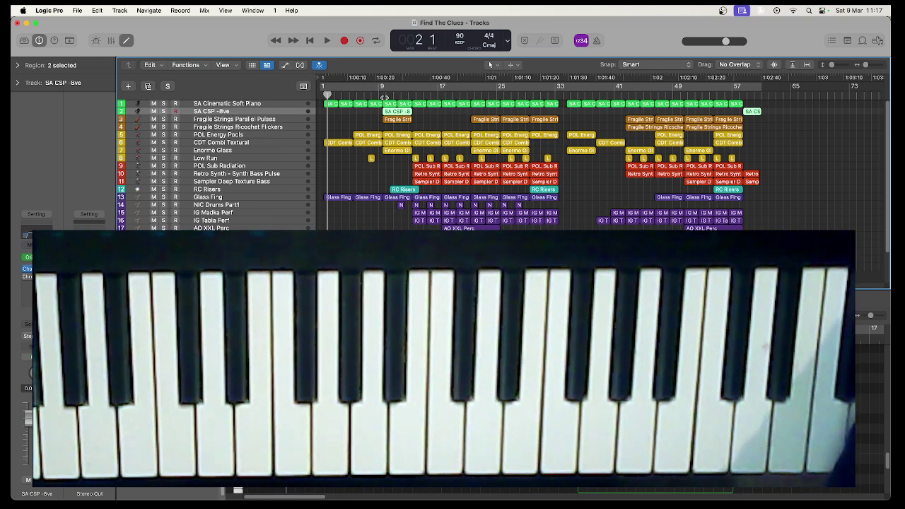
click(384, 97)
key(space)
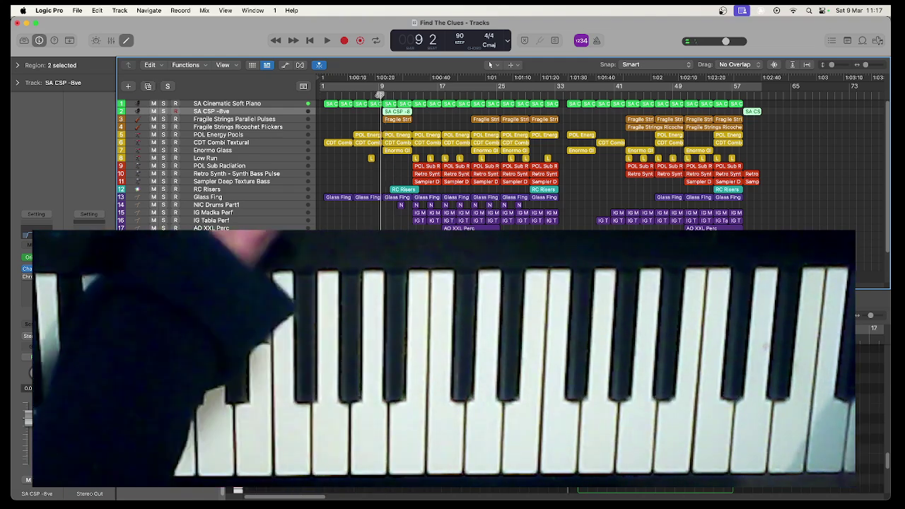
click(164, 112)
key(space)
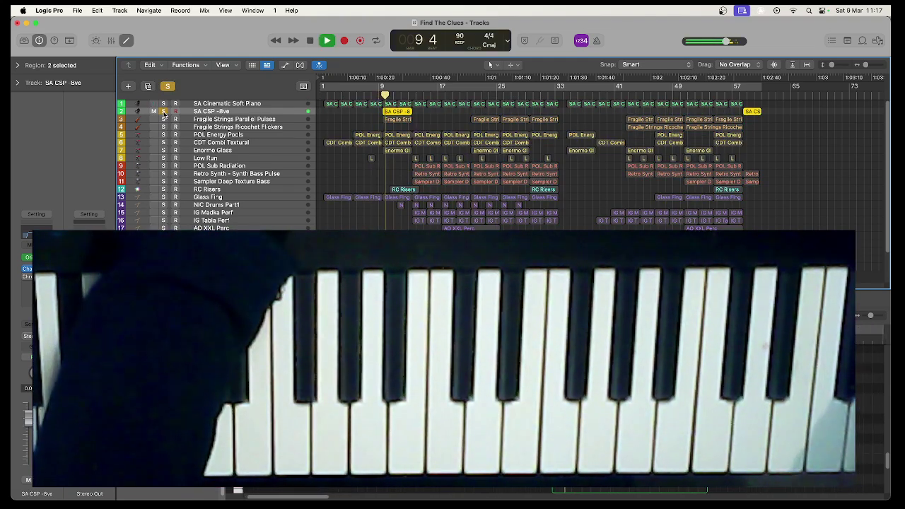
Solo SA Cinematic Soft Piano alongside SA CSP -8ve, audition both piano tracks from bar 9, and stop playback.
key(space)
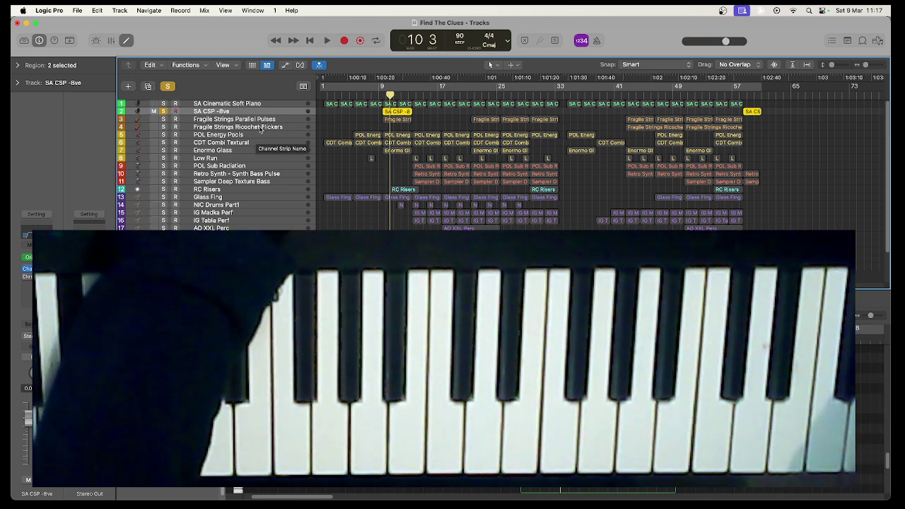
click(264, 105)
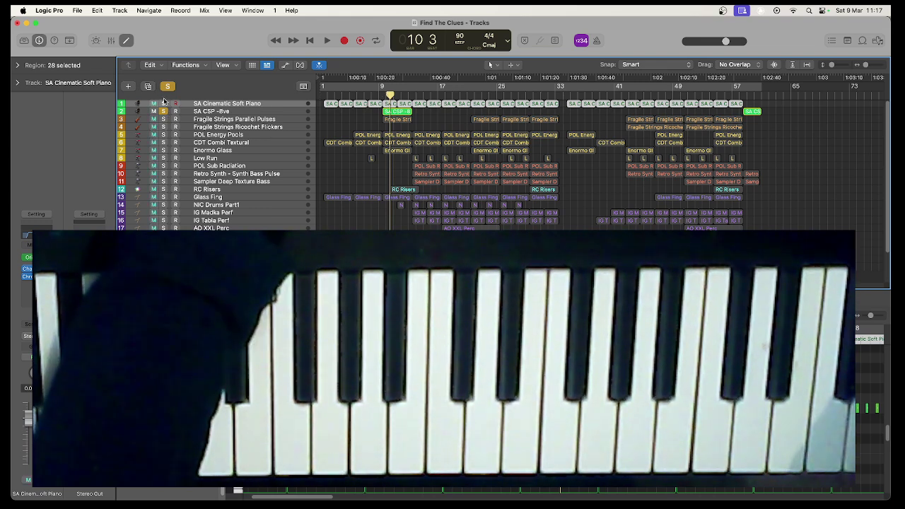
click(163, 103)
drag(390, 87, 370, 95)
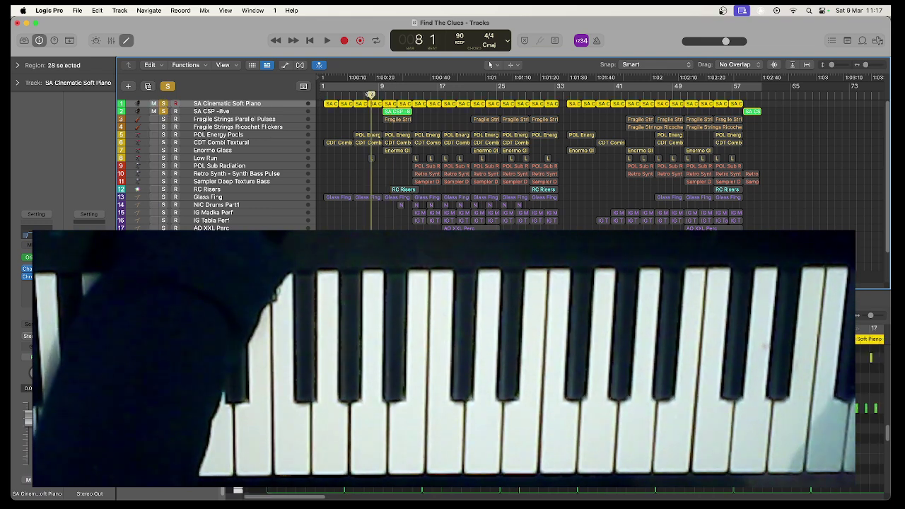
key(space)
key(space)
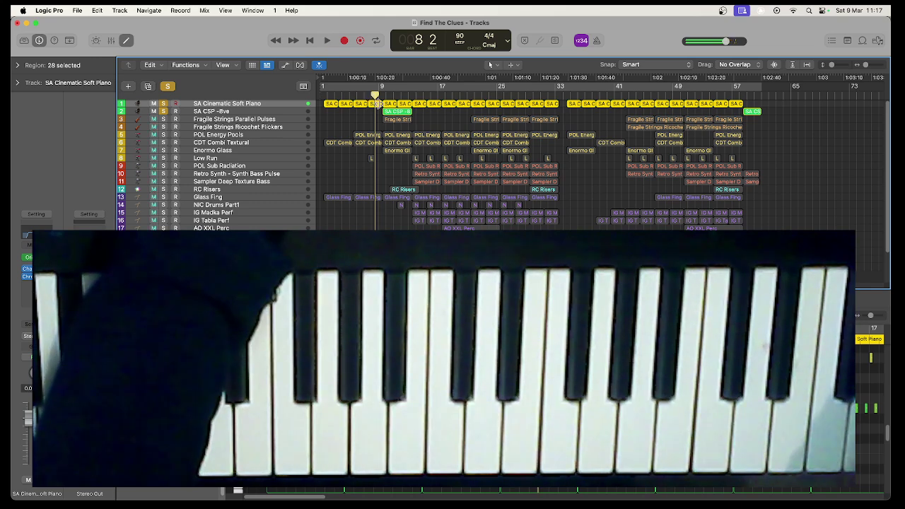
mouse_move(376, 95)
mouse_down()
mouse_move(389, 95)
mouse_move(379, 95)
mouse_up()
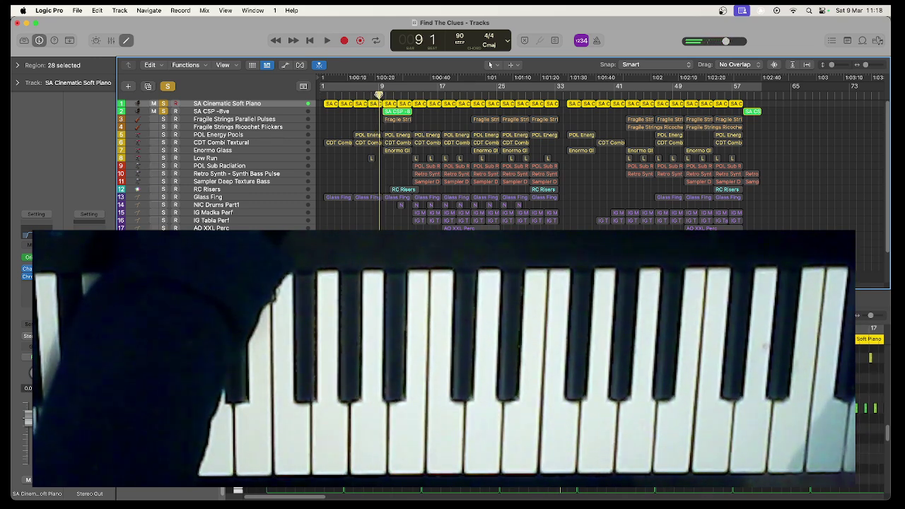
key(space)
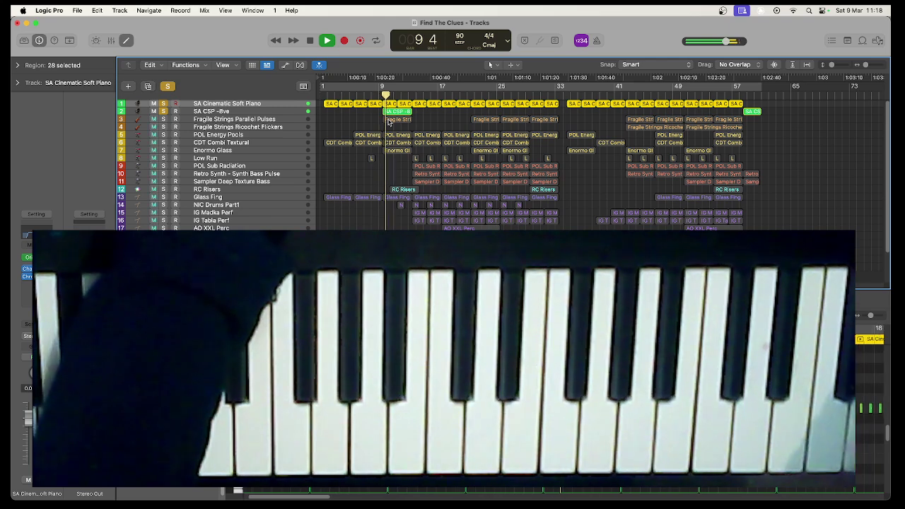
key(space)
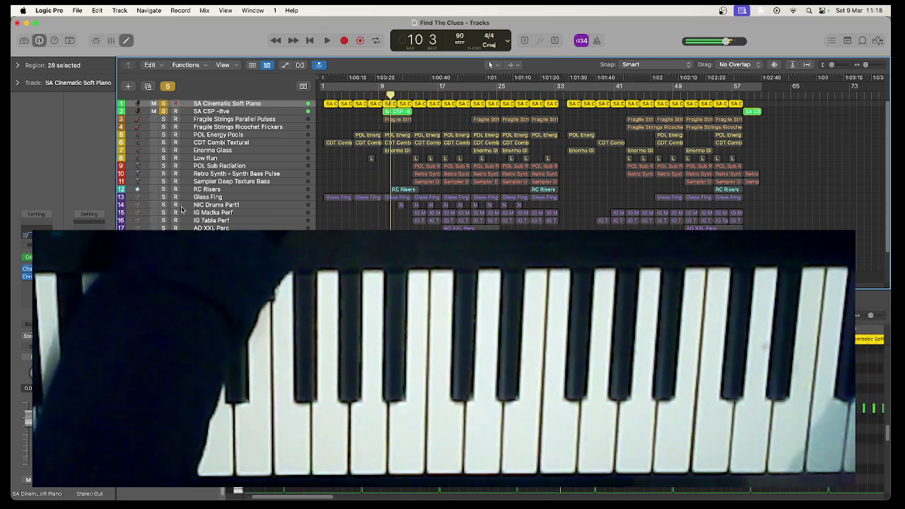
Audition the two soloed piano tracks in the closing section, stop playback, and clear both solos.
click(741, 92)
key(space)
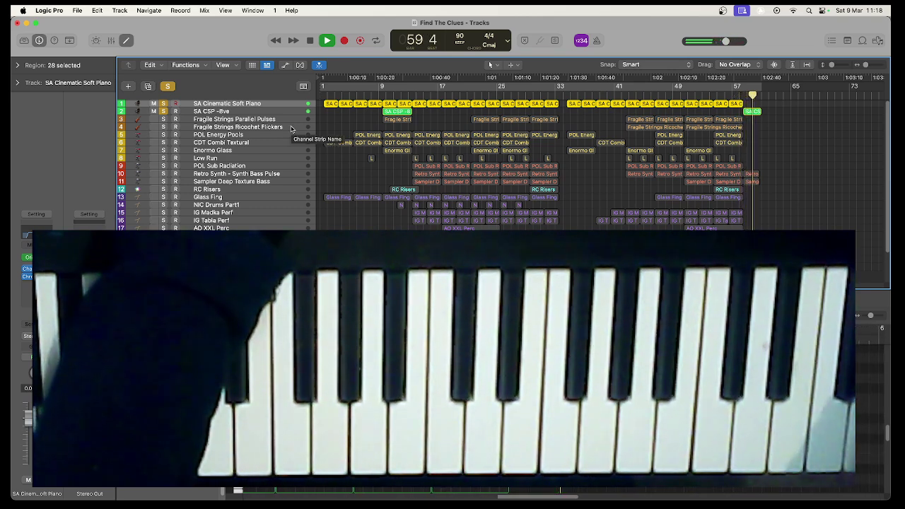
key(space)
click(163, 111)
click(164, 104)
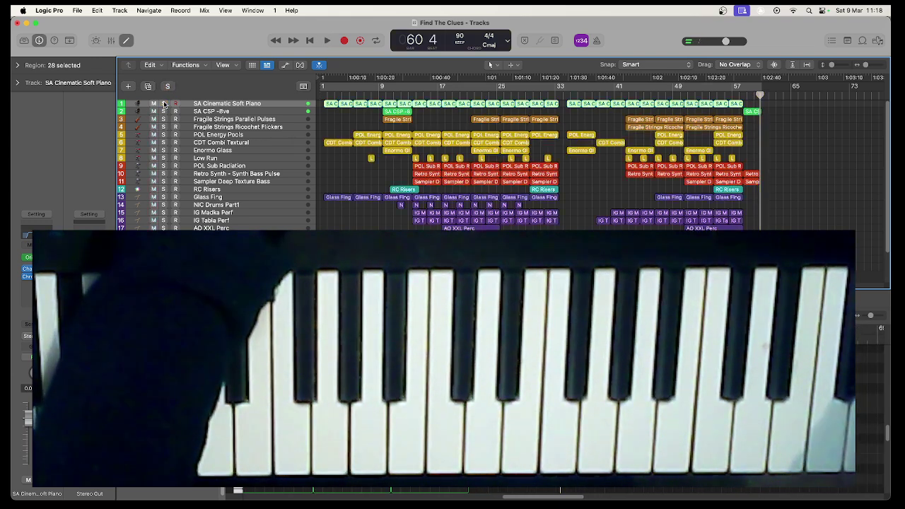
Select the Fragile Strings Parallel Pulses track, play from bar 9, and solo it.
click(241, 121)
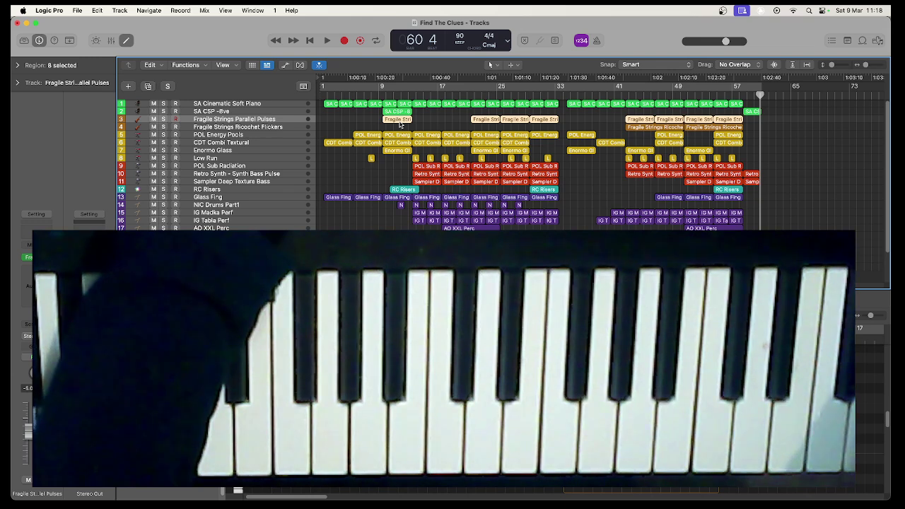
click(381, 96)
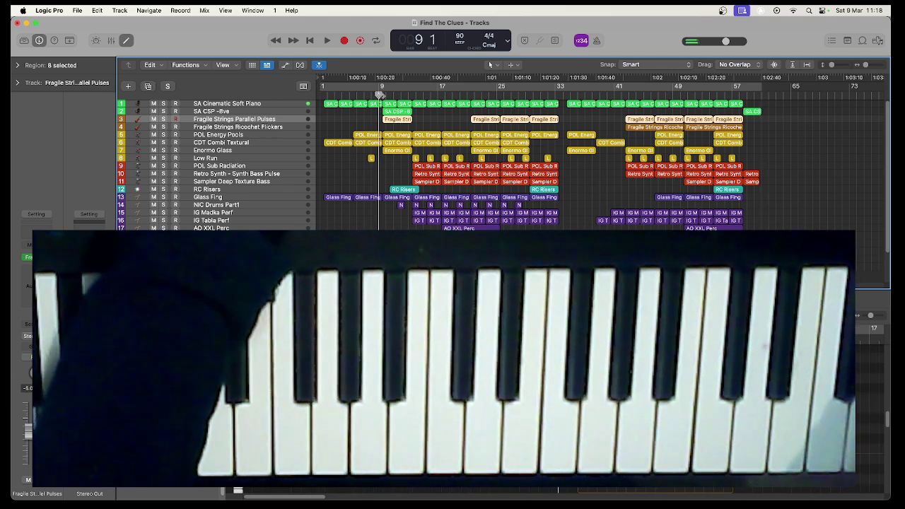
key(space)
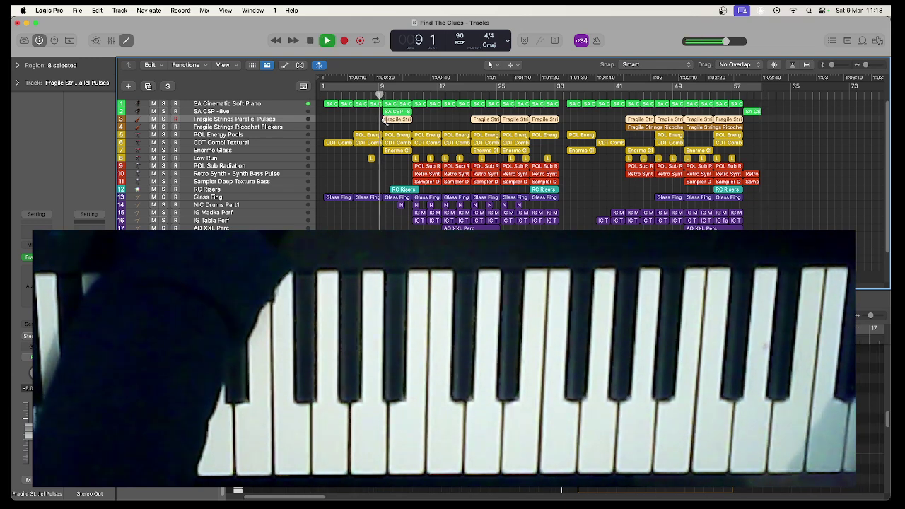
click(163, 119)
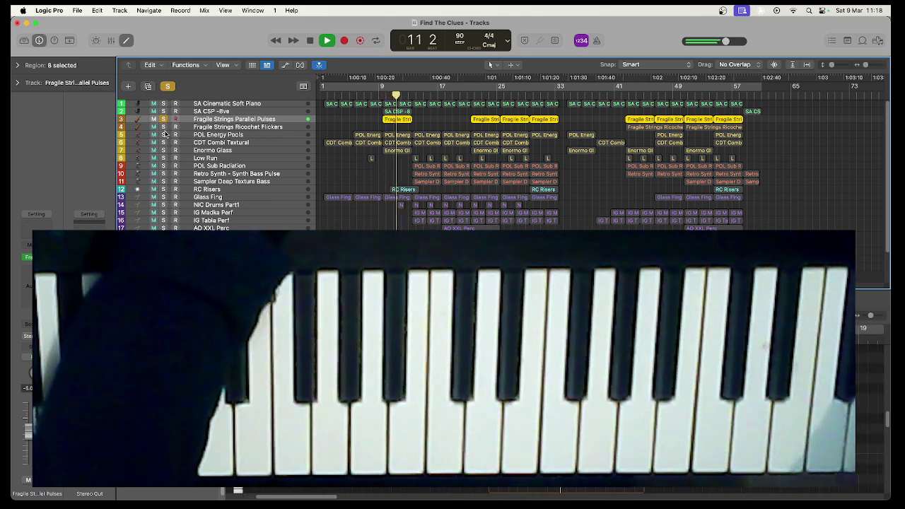
Compare Fragile Strings Ricochet Flickers alone and with Parallel Pulses from bar 42, stop playback, and clear both solos.
click(163, 127)
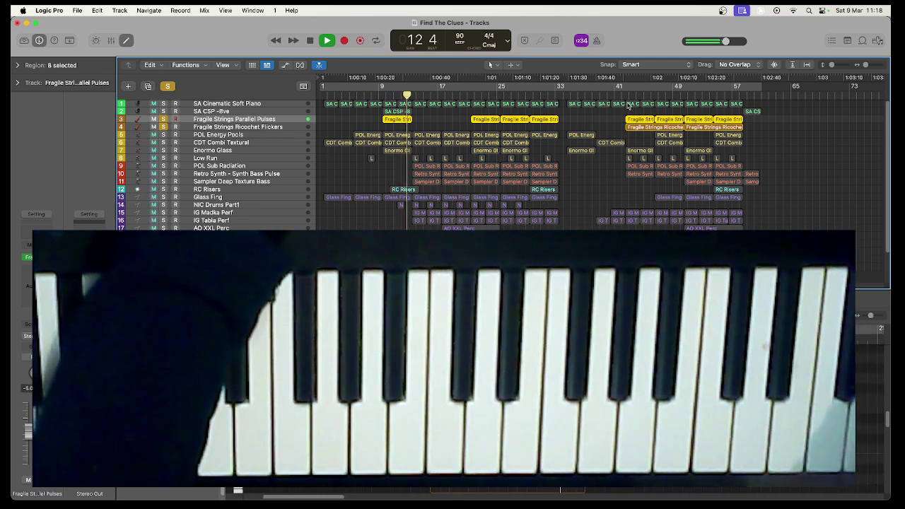
click(623, 96)
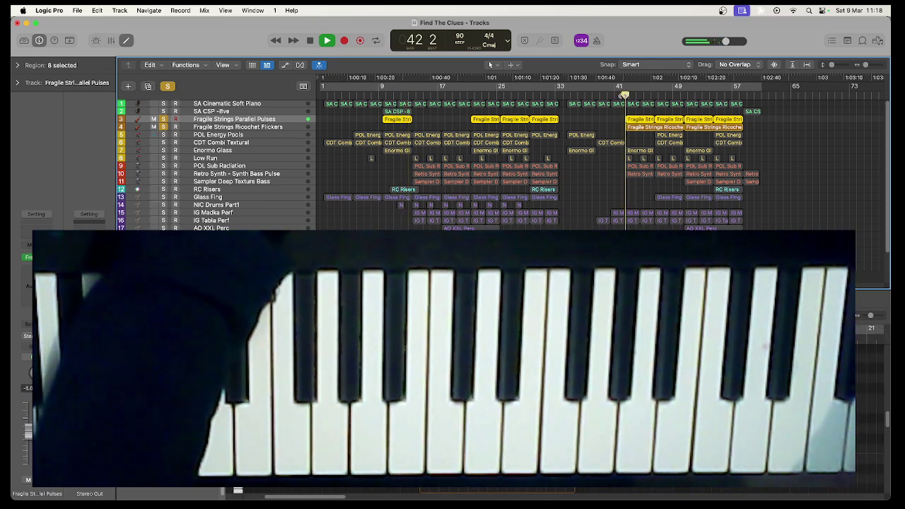
click(163, 119)
click(165, 126)
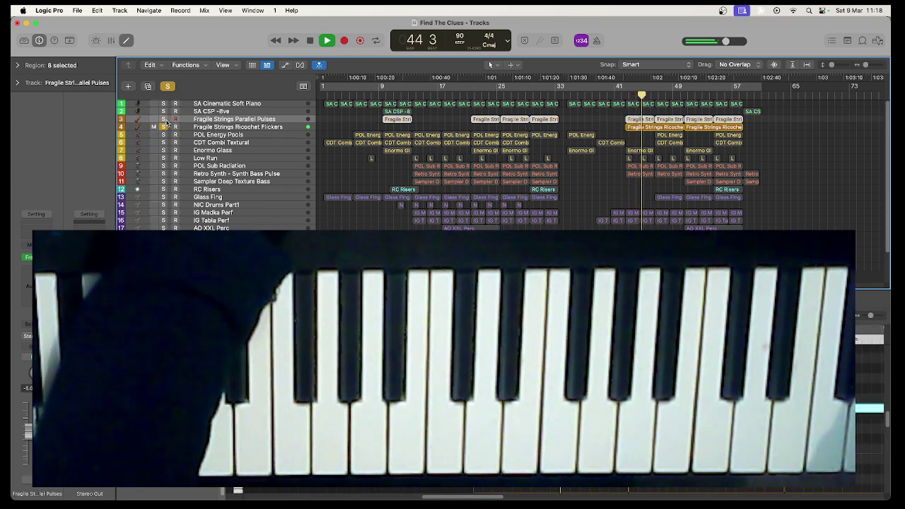
click(164, 120)
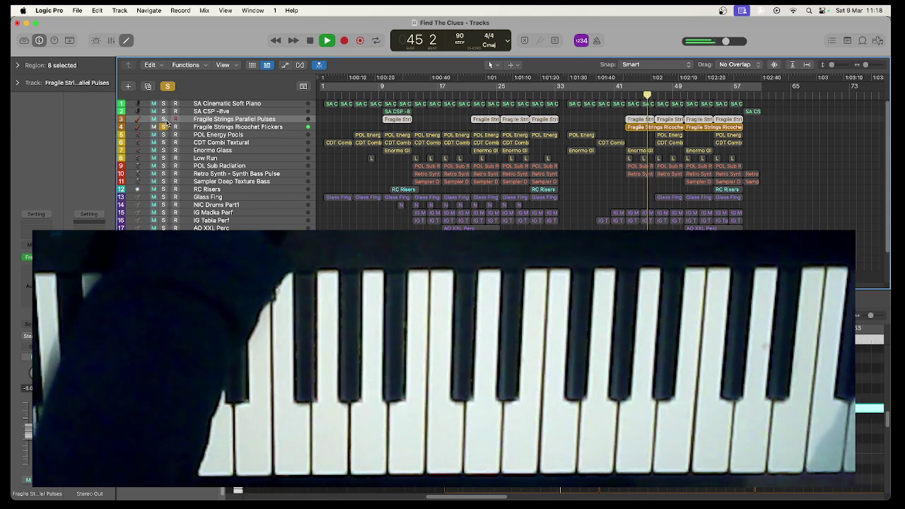
key(space)
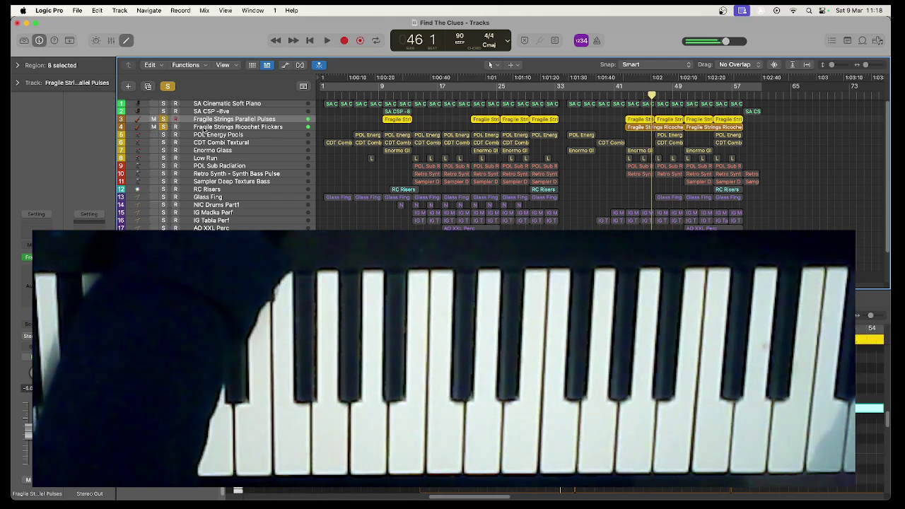
click(163, 128)
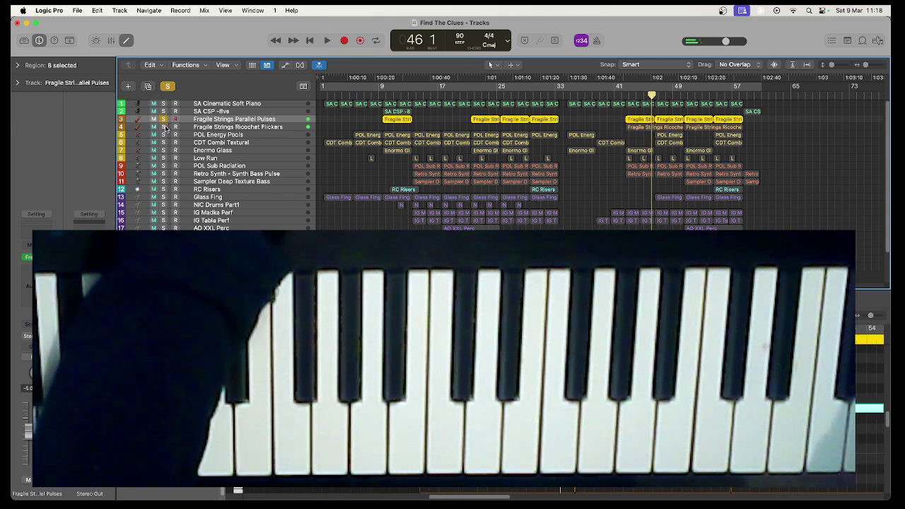
click(163, 120)
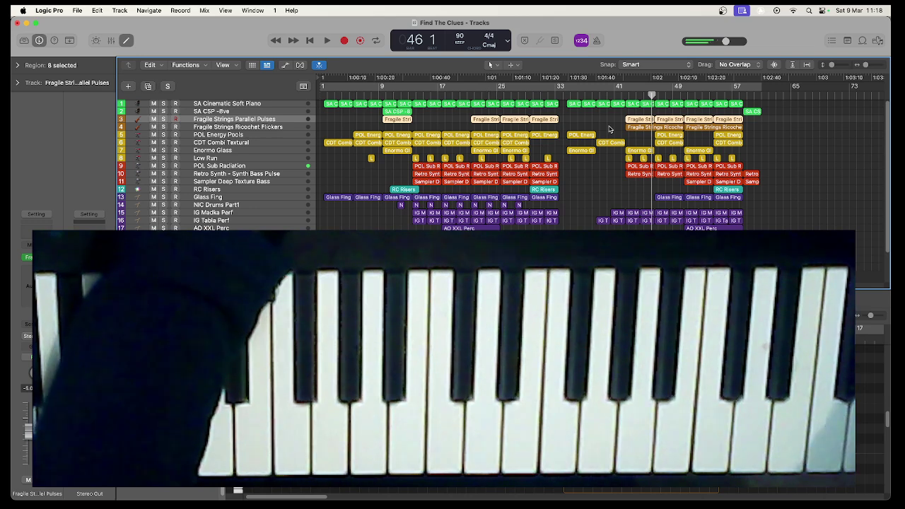
Deselect all regions and review the arrangement's sections by moving the playhead through bars 13, 33, 42, 58 and 14.
click(610, 130)
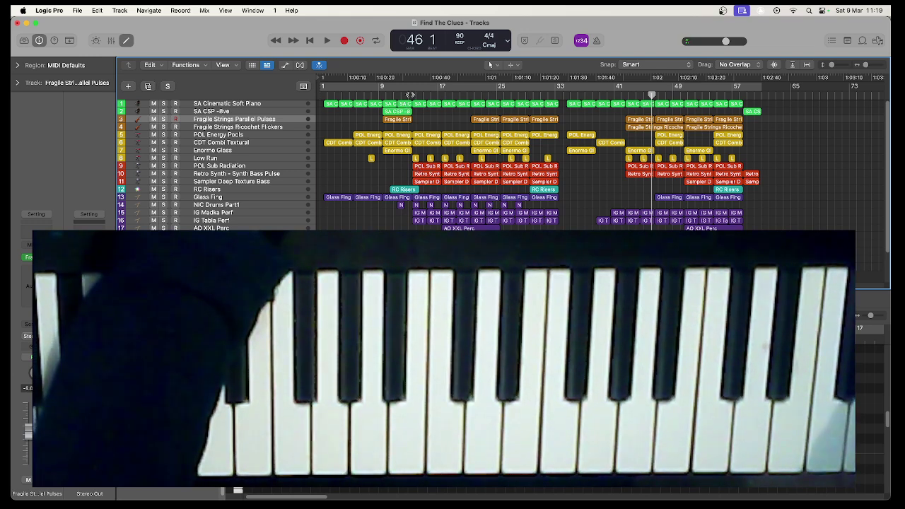
click(410, 94)
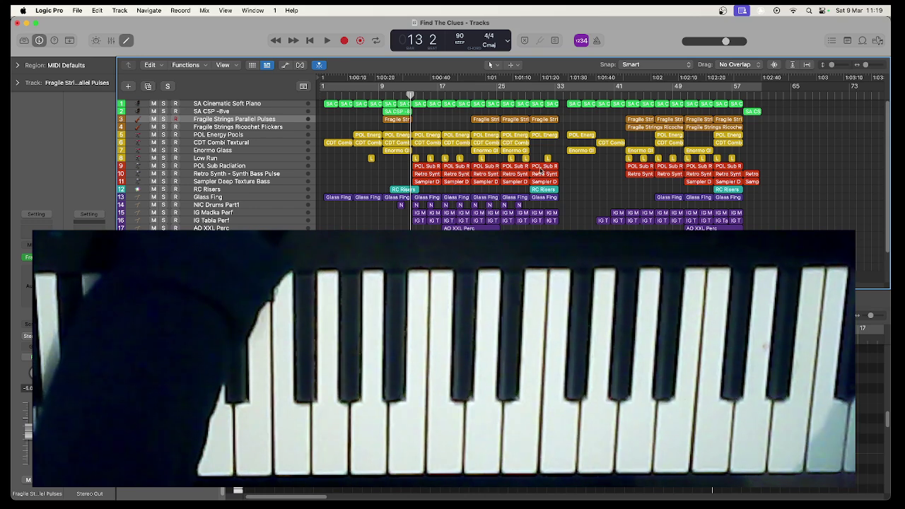
drag(411, 94, 555, 96)
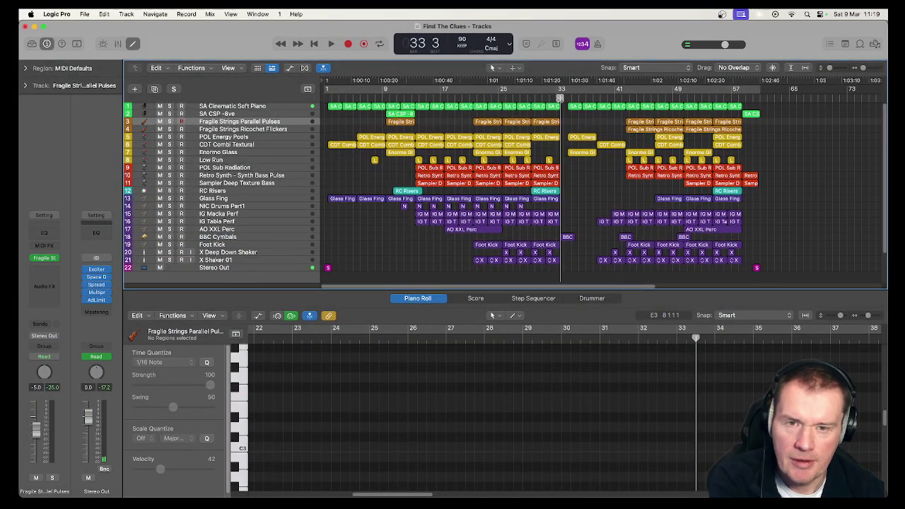
drag(560, 101, 622, 99)
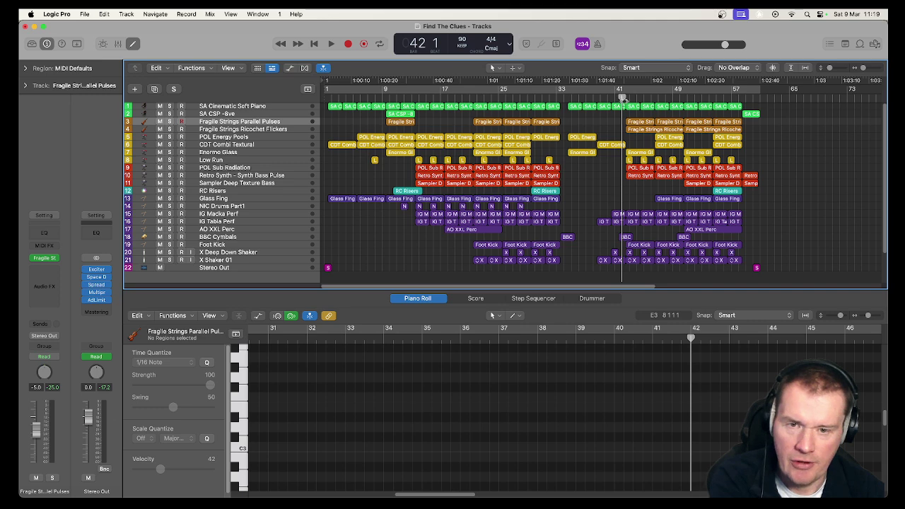
key(space)
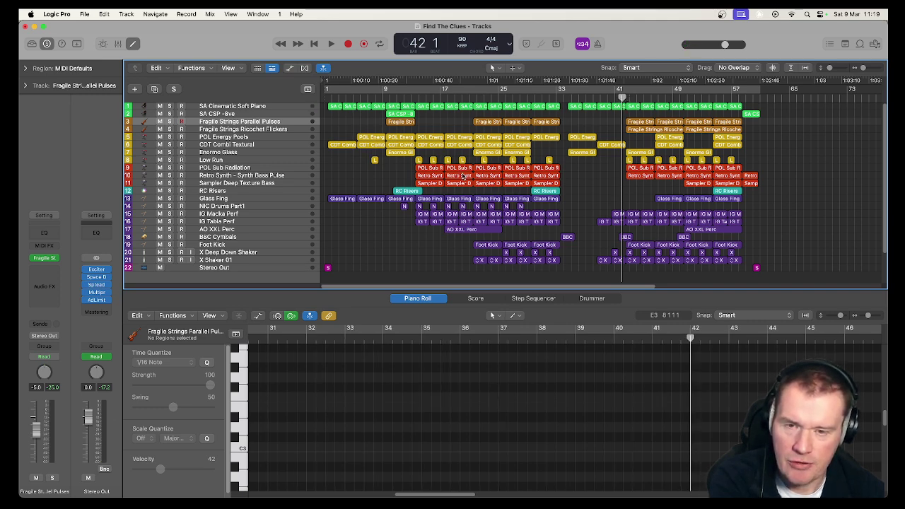
click(737, 99)
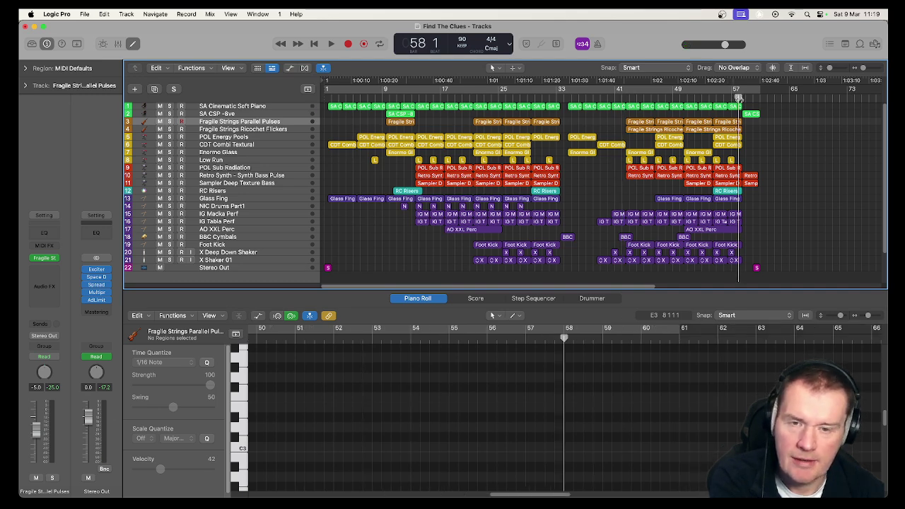
drag(738, 99, 420, 99)
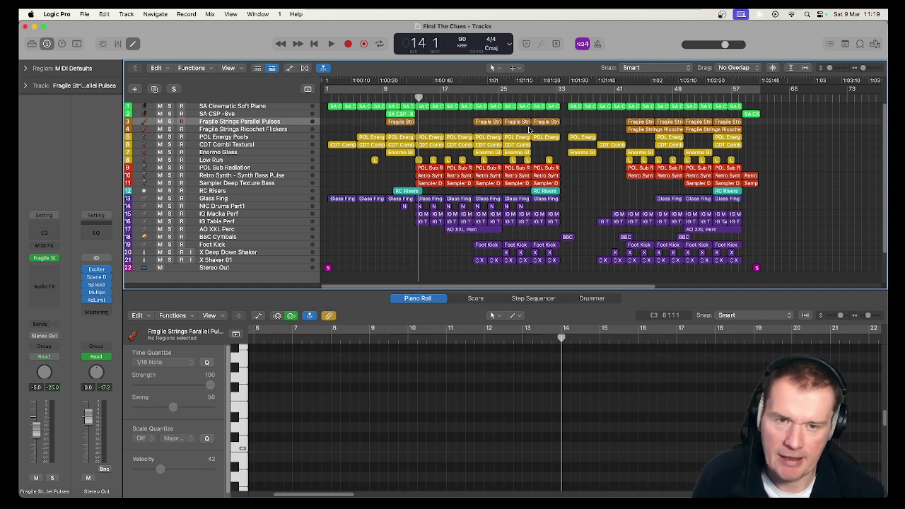
Select the POL Energy Pools track and audition it soloed from bar 5.
click(136, 138)
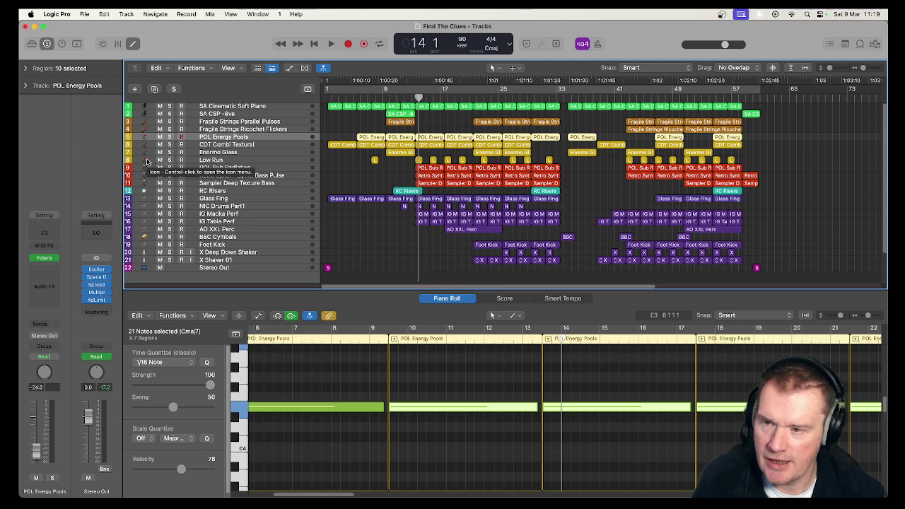
click(354, 99)
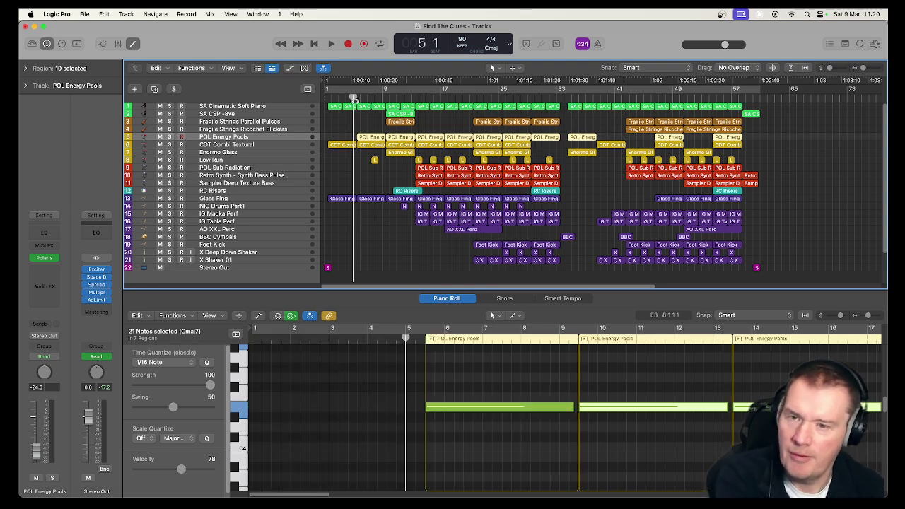
click(169, 136)
key(space)
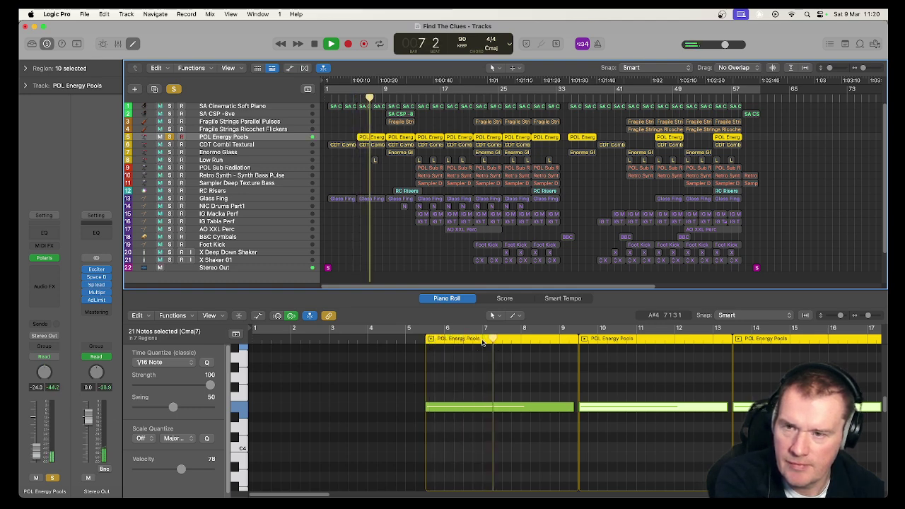
Check the tracks' volume automation, hide it again, and end the POL Energy Pools audition by clearing its solo and stopping playback.
click(292, 69)
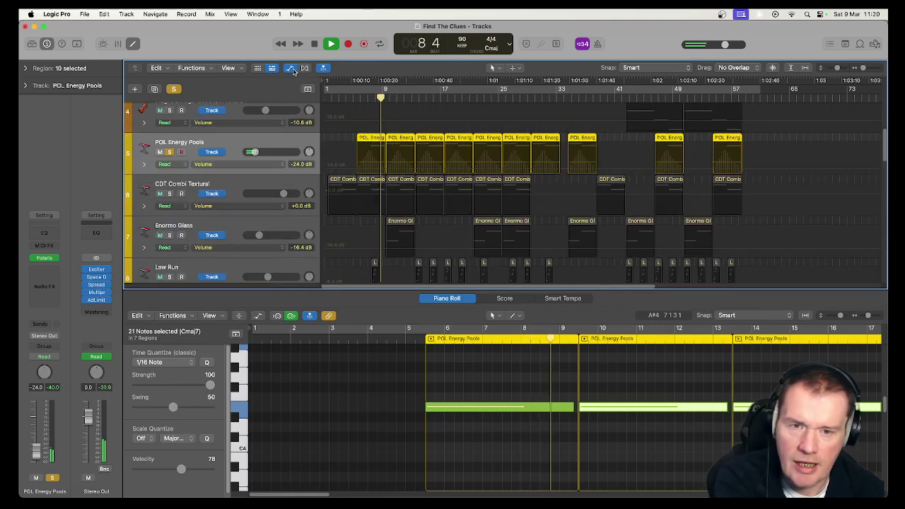
click(293, 69)
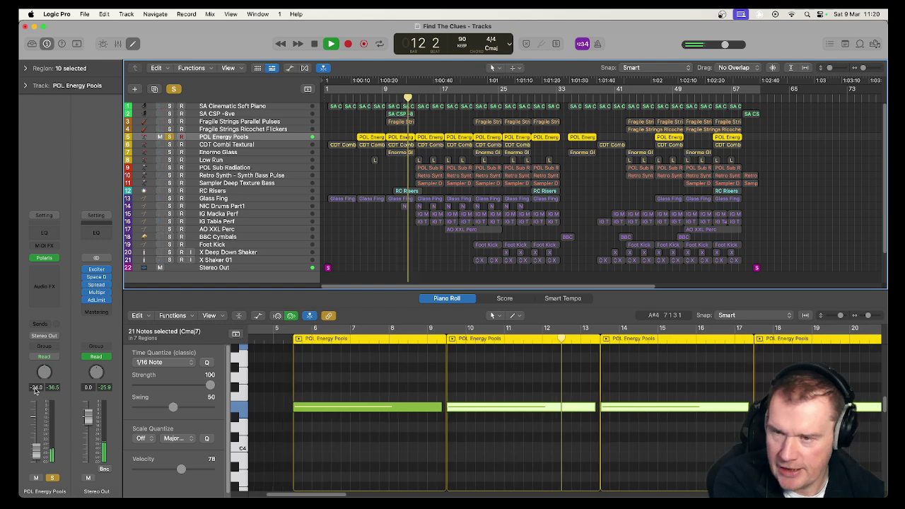
click(170, 137)
key(space)
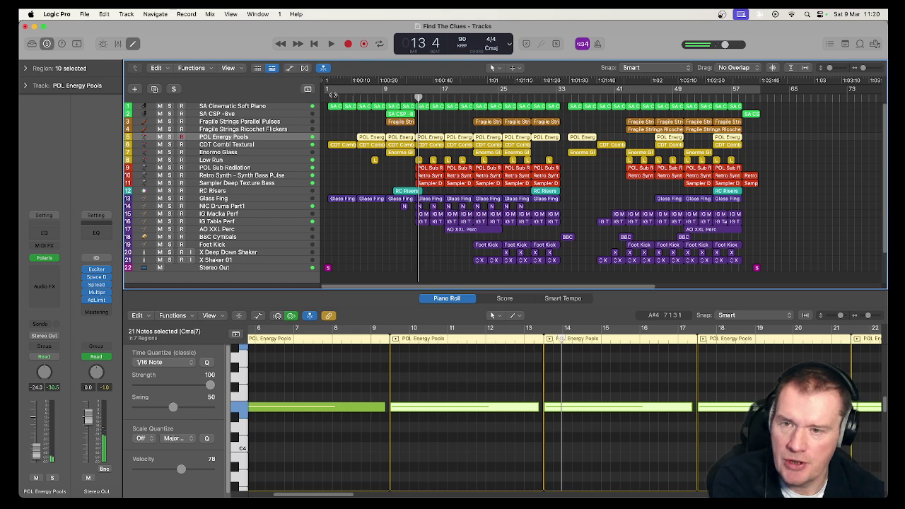
Audition the CDT Combi Textural track soloed from bar 5.
click(330, 97)
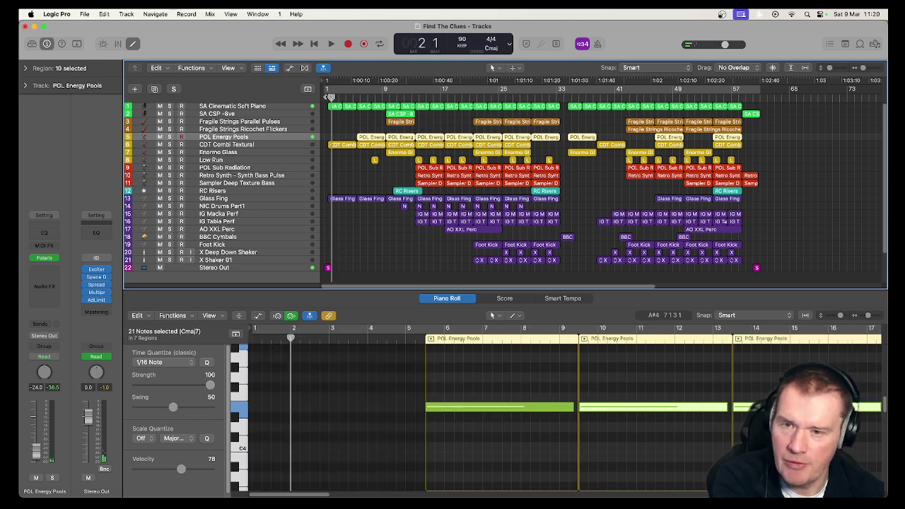
click(354, 97)
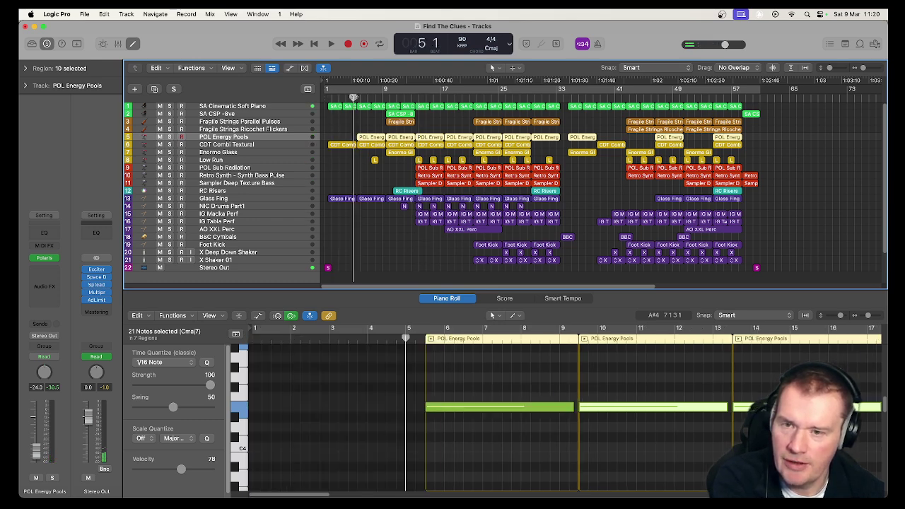
click(171, 144)
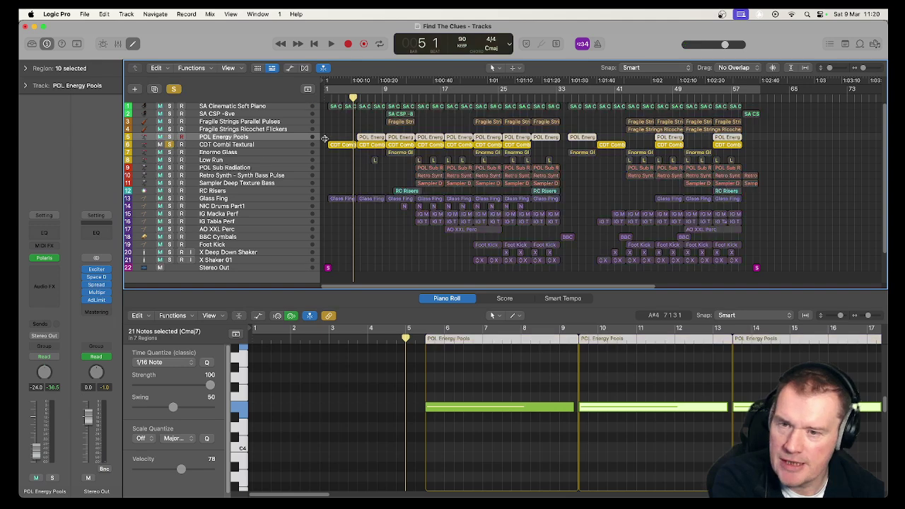
key(space)
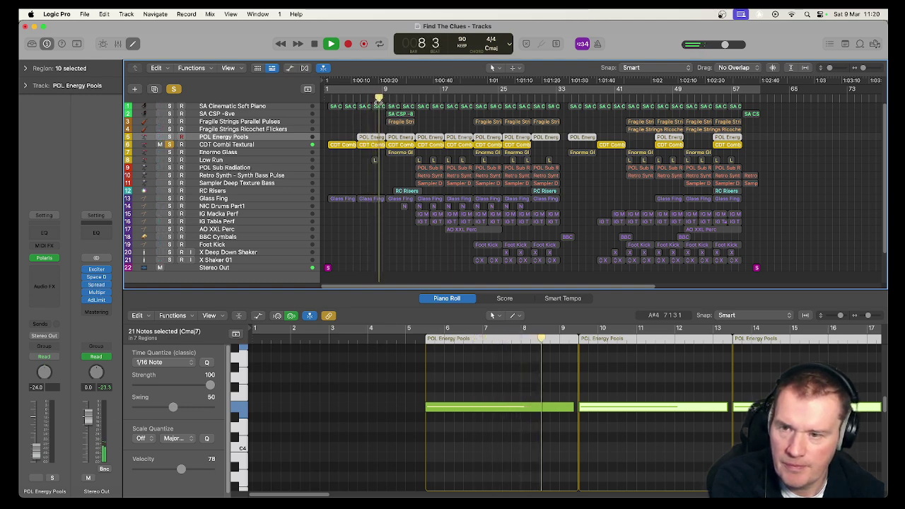
Listen to Enormo Glass soloed, clear its solo and stop playback, and select the Enormo Glass track.
click(170, 152)
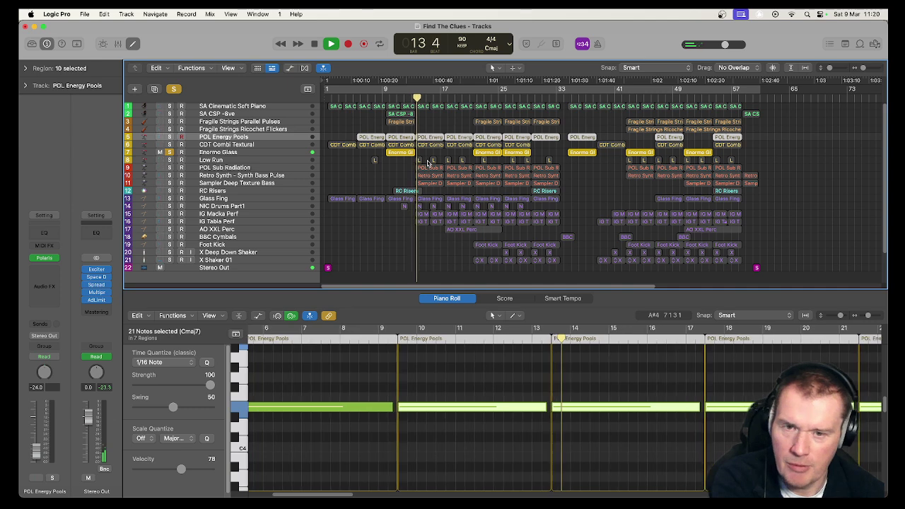
click(169, 152)
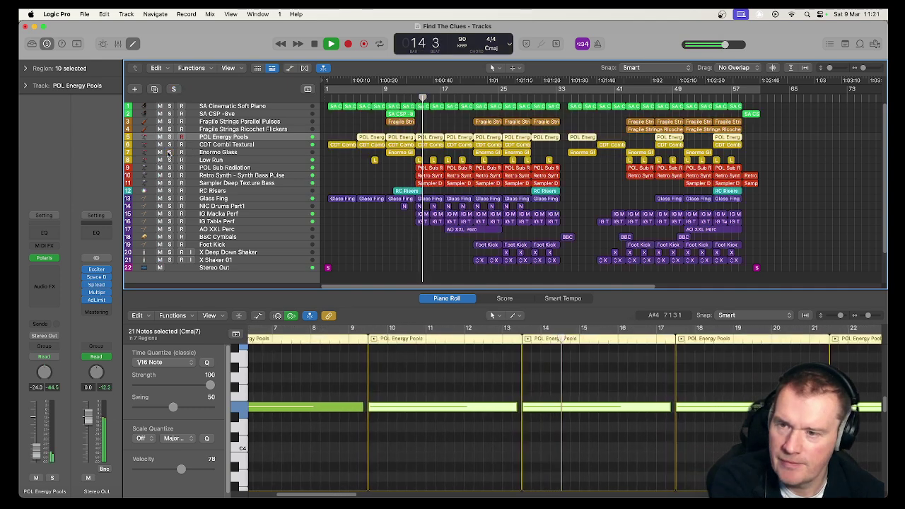
key(space)
click(204, 153)
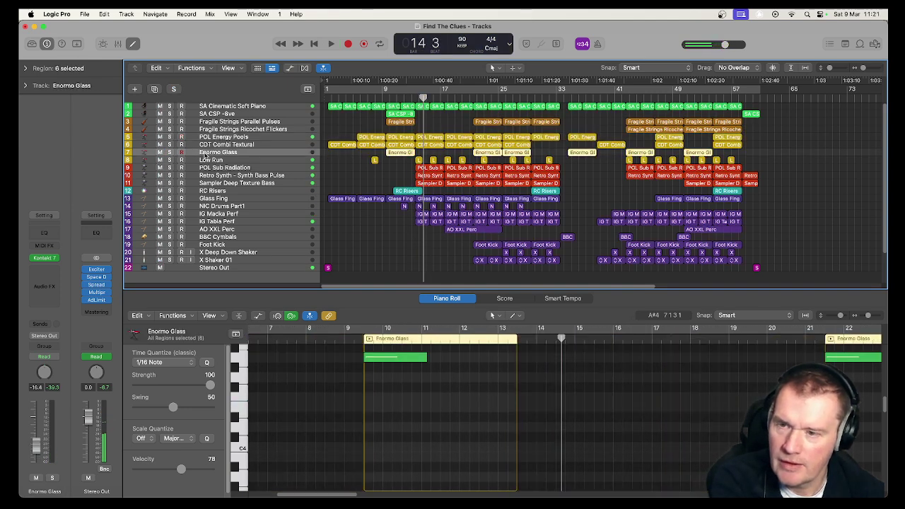
Select the Low Run track and audition it soloed from bar 7.
click(208, 160)
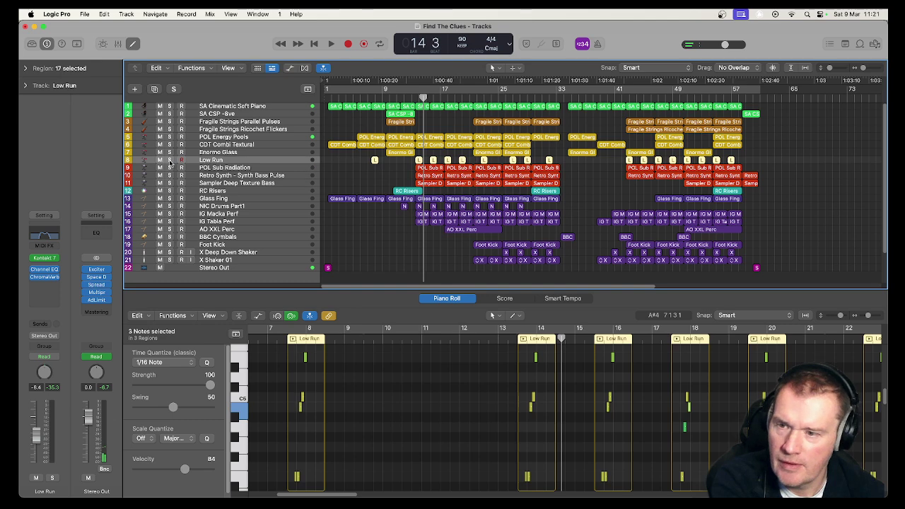
click(367, 96)
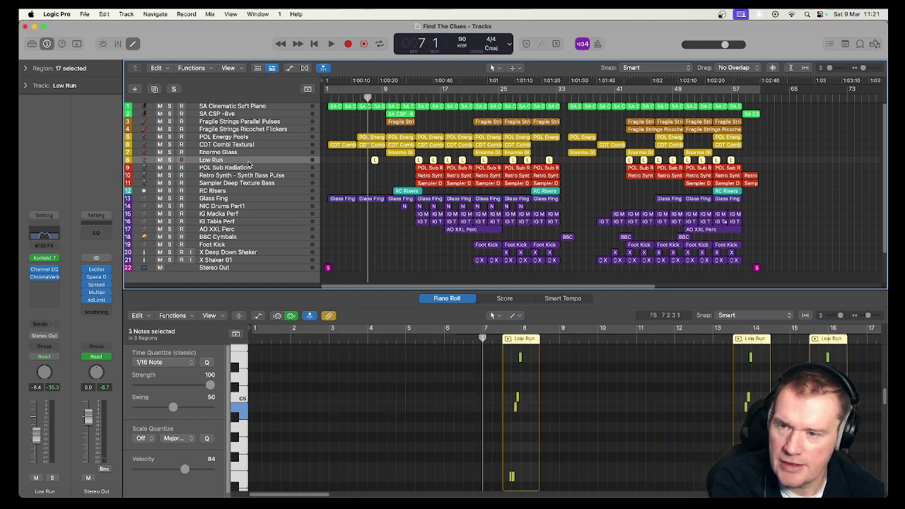
click(170, 160)
key(space)
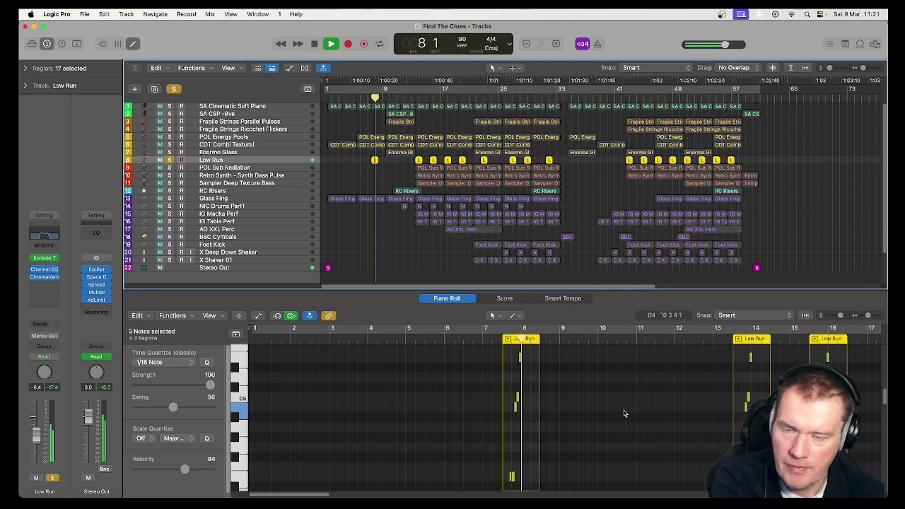
Continue the Low Run audition from bar 13 while viewing its notes, stop playback, and clear the solo.
click(415, 91)
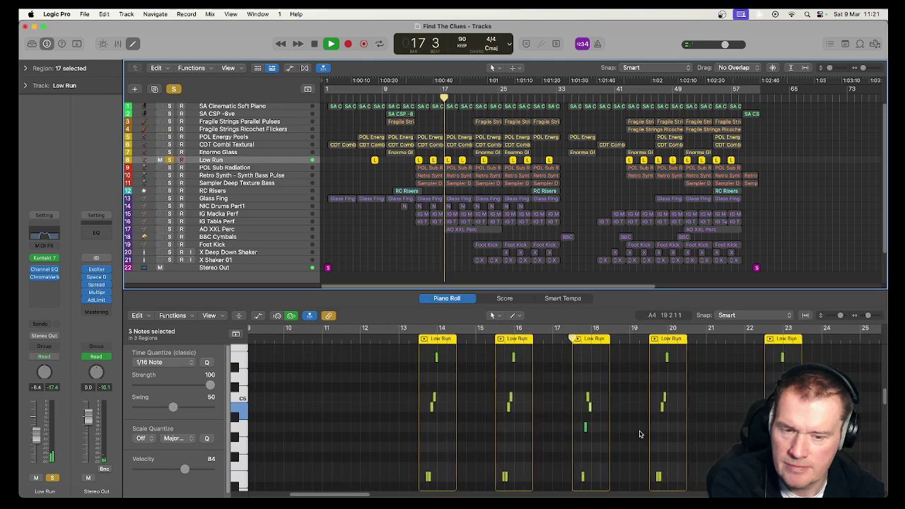
scroll(642, 433, down, 3)
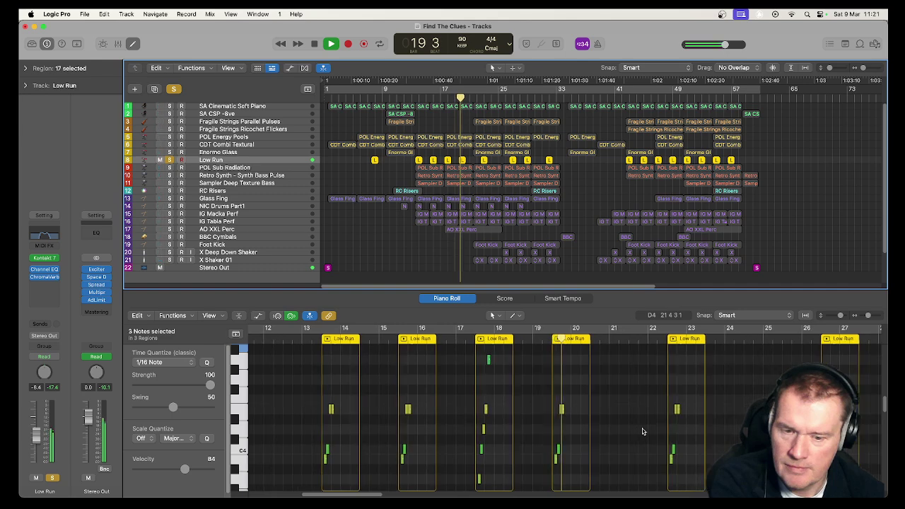
scroll(641, 428, up, 2)
key(space)
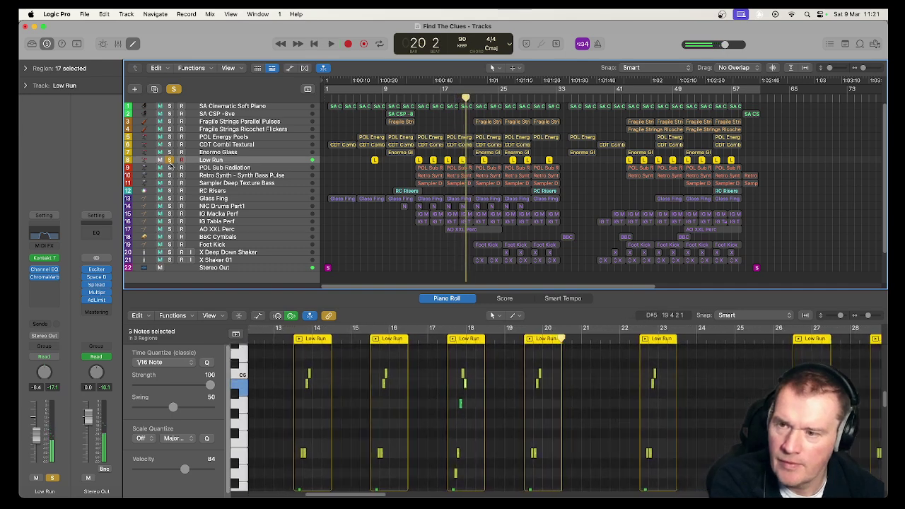
click(170, 161)
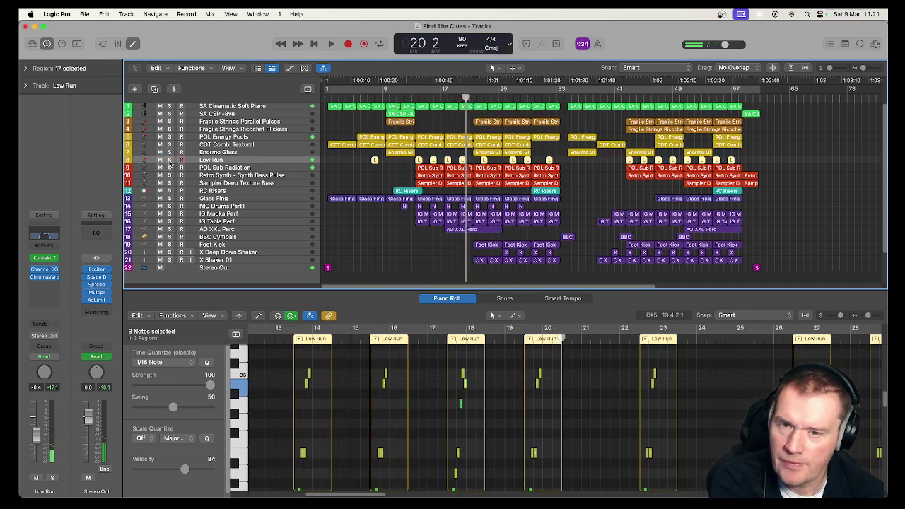
Select the tracks from POL Sub Radiation to Sampler Deep Texture Bass, deselect their regions, and audition all three soloed from bar 13.
click(248, 169)
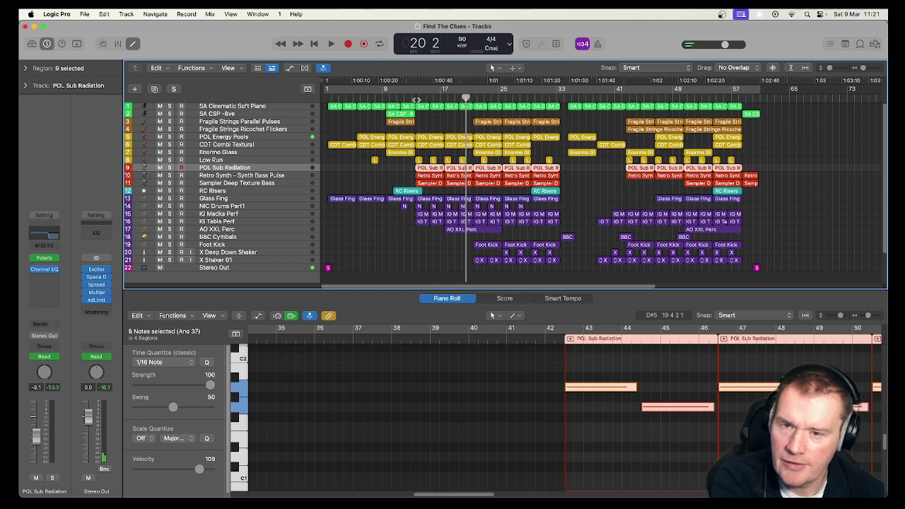
click(416, 100)
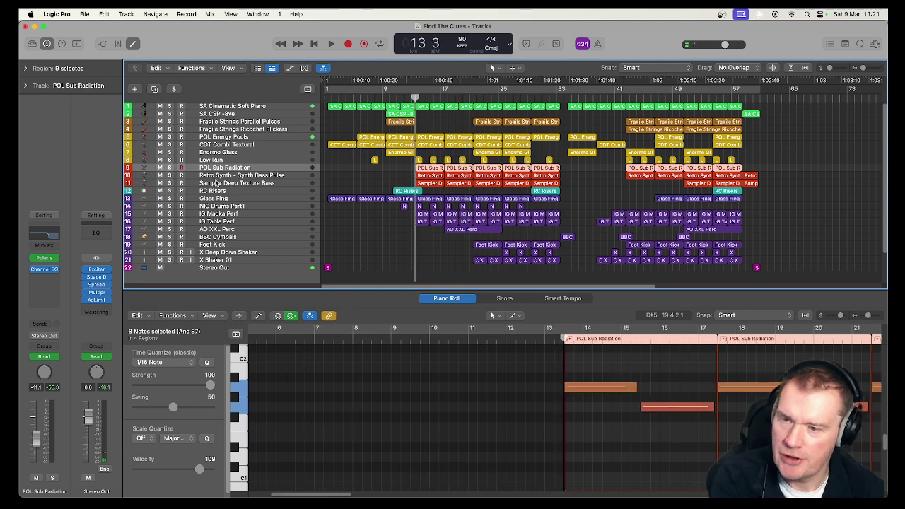
shift+click(217, 183)
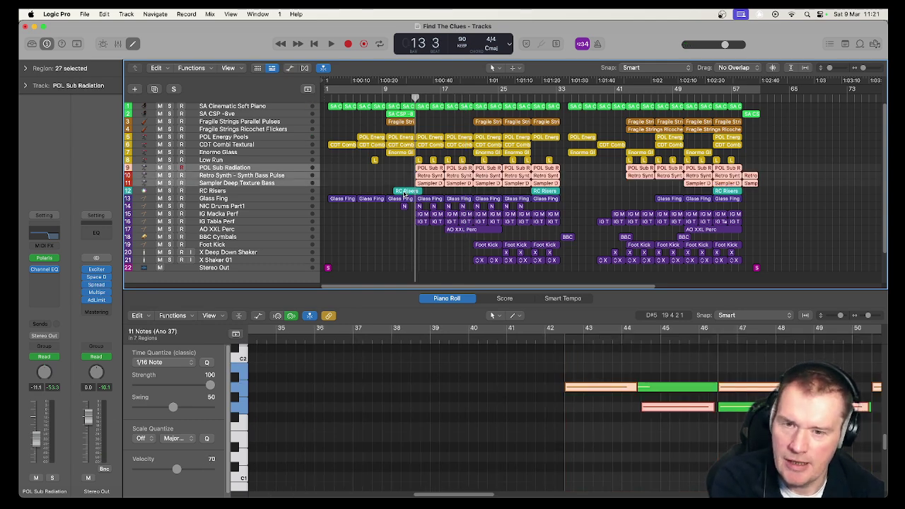
click(399, 165)
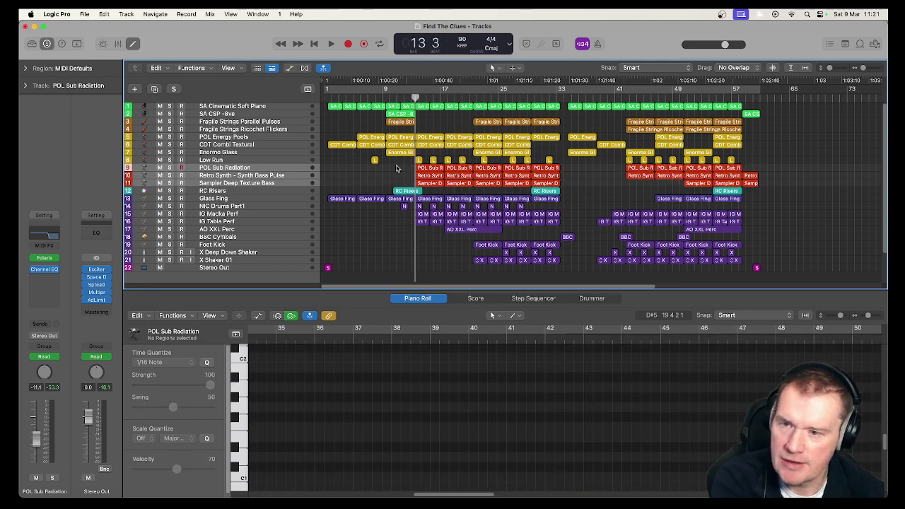
click(170, 168)
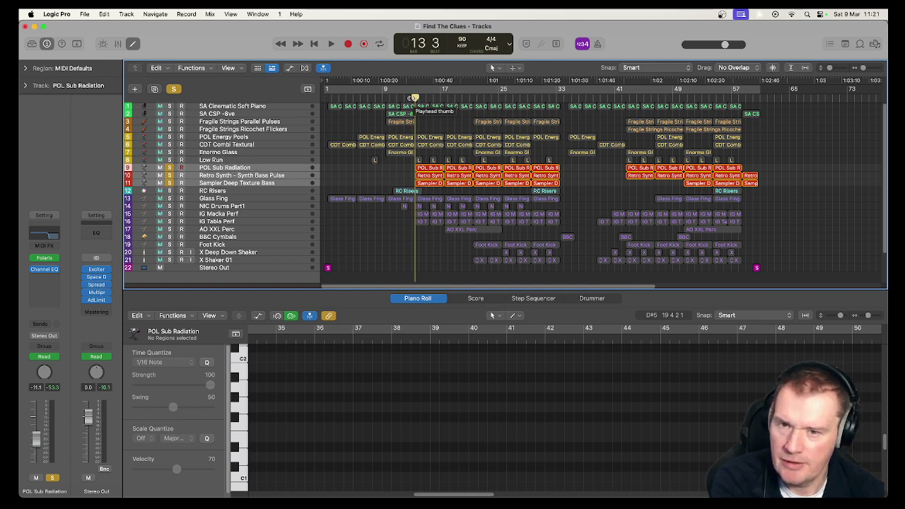
key(space)
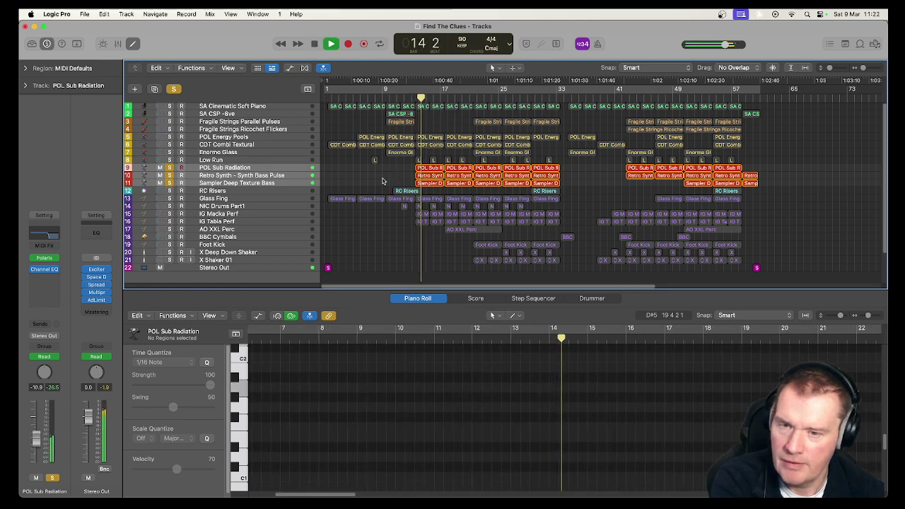
Compare POL Sub Radiation alone, the three bass tracks together, and the full mix by toggling the bass solos during playback.
drag(169, 176, 170, 183)
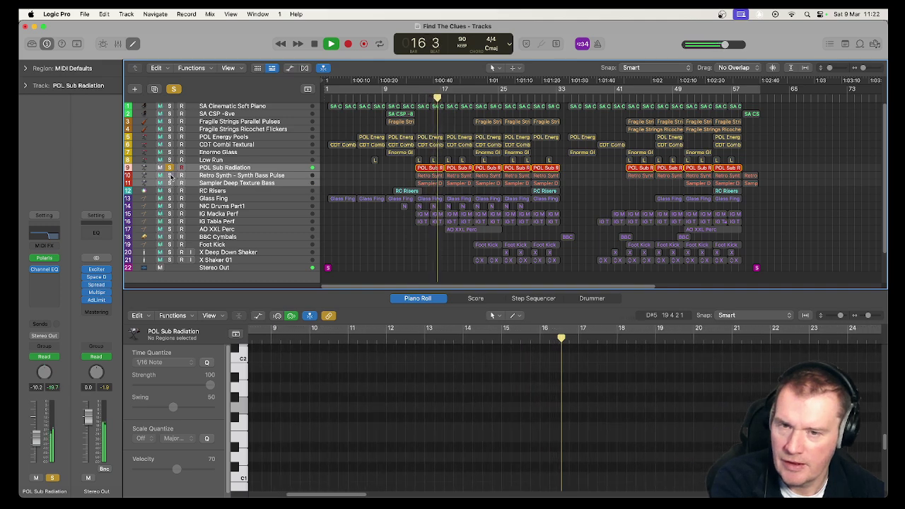
drag(170, 175, 170, 182)
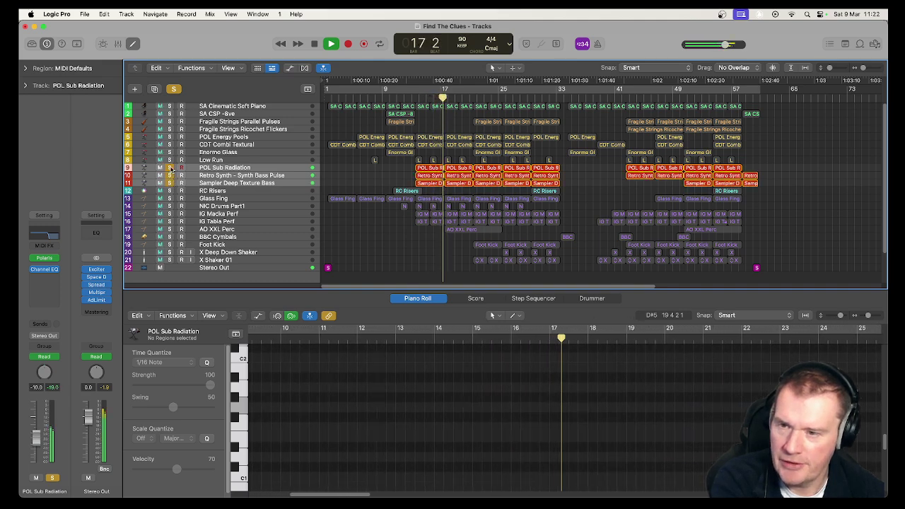
alt+click(168, 182)
click(169, 181)
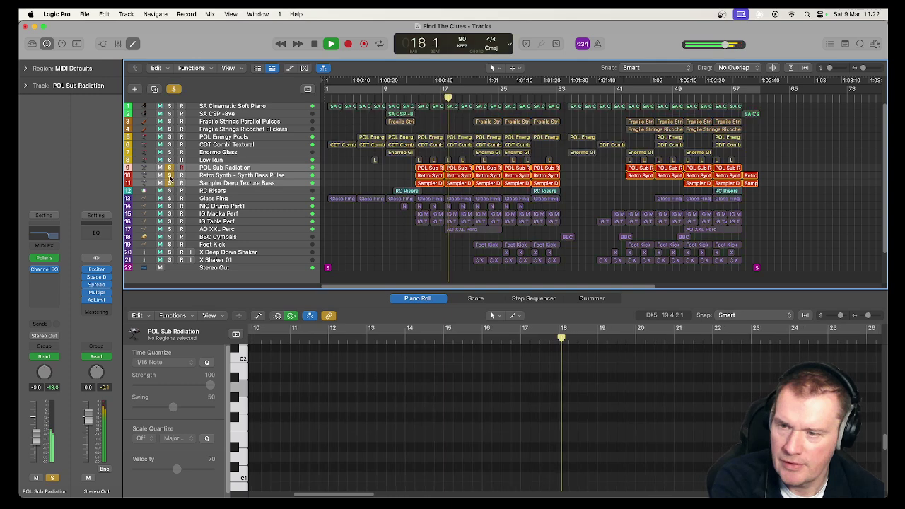
drag(170, 183, 171, 168)
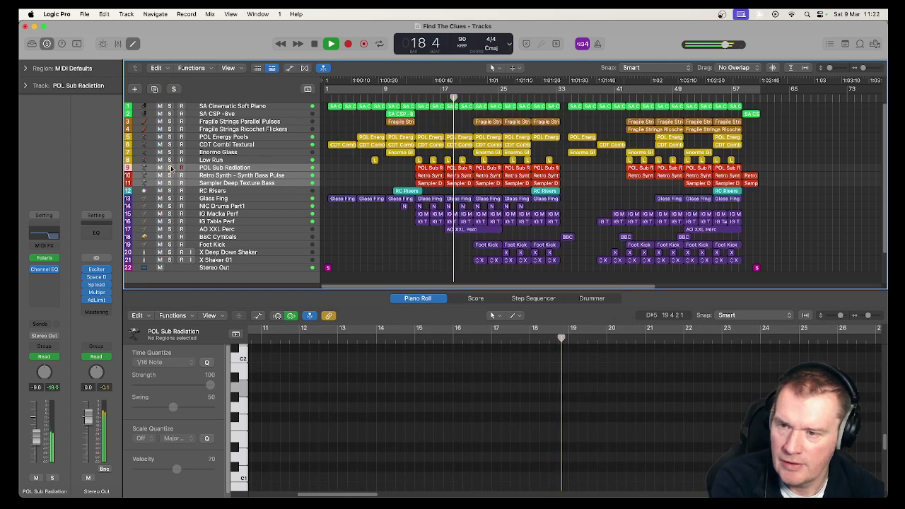
click(169, 175)
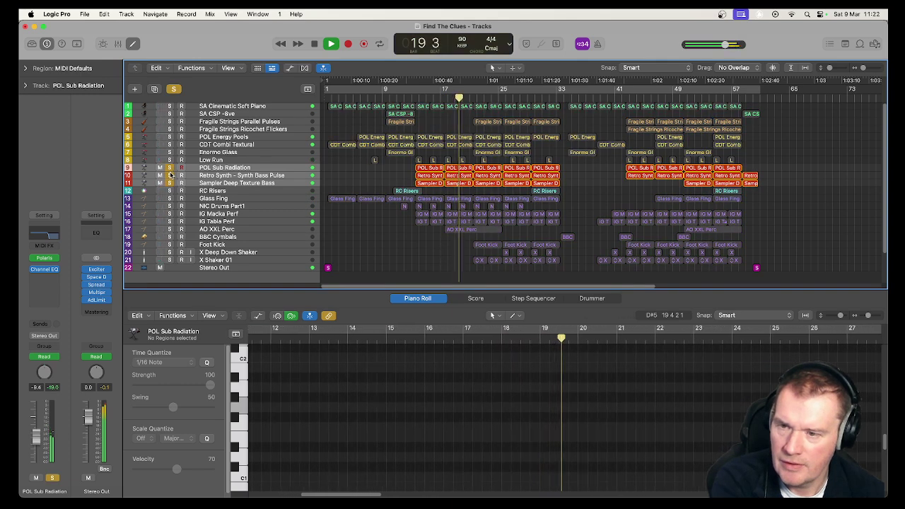
click(170, 175)
click(170, 174)
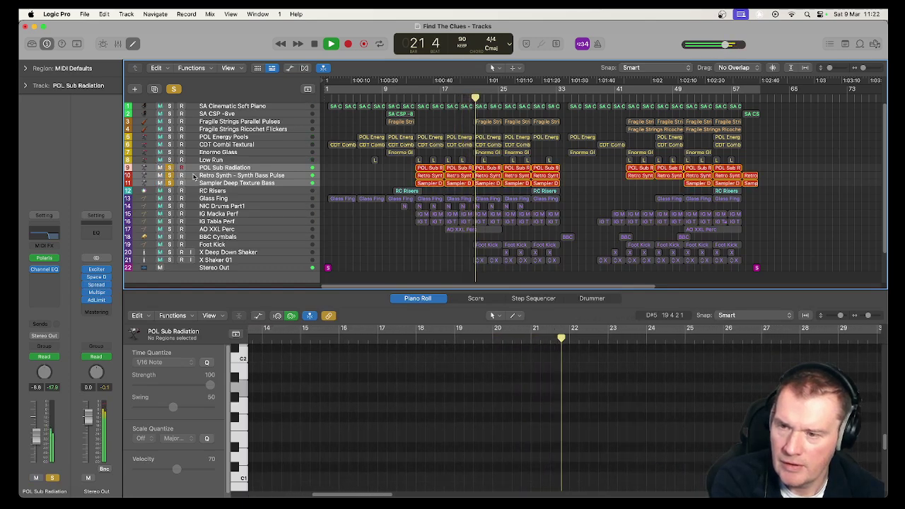
Select Retro Synth - Synth Bass Pulse, drop the other bass solos to hear it alone, and clear its solo.
click(167, 176)
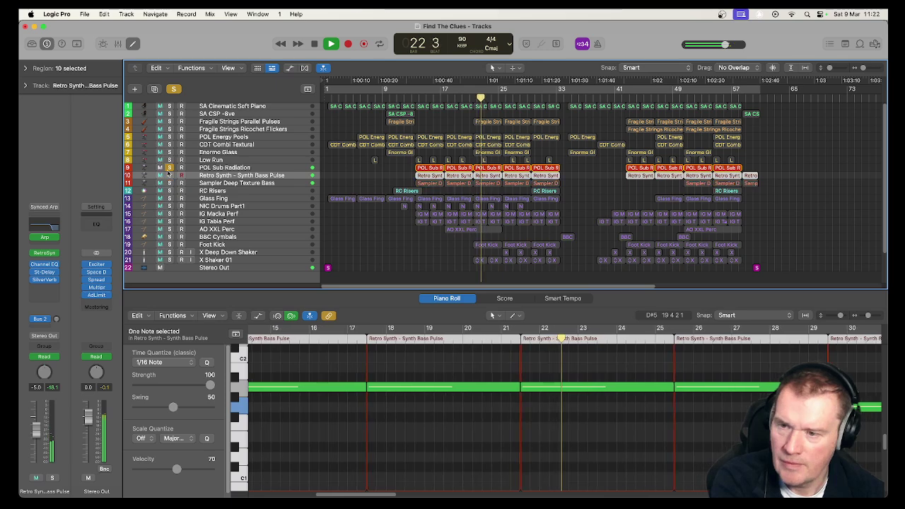
alt+click(170, 169)
click(170, 176)
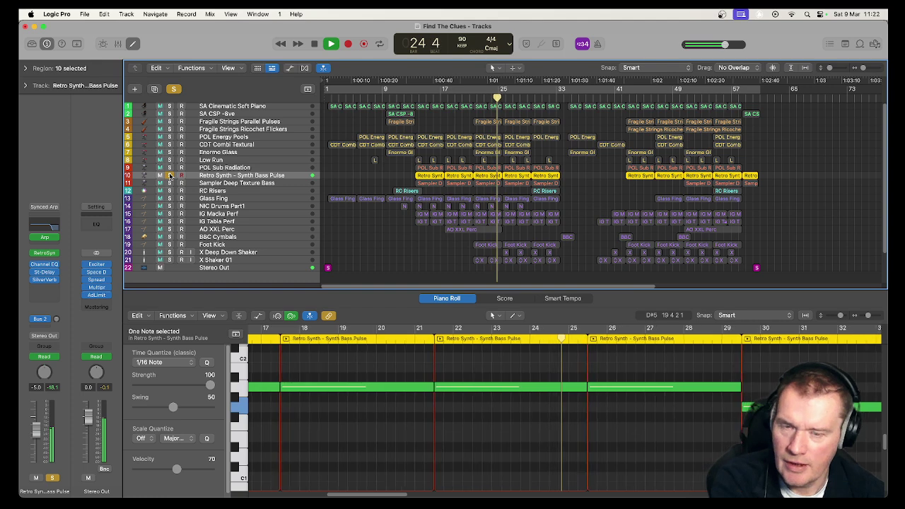
click(169, 175)
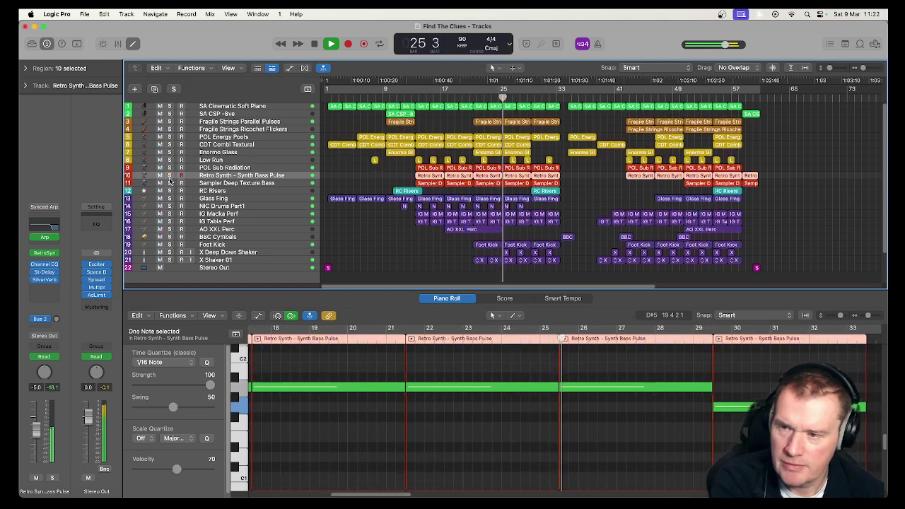
Solo and select Sampler Deep Texture Bass to hear it alone, and stop playback.
click(169, 183)
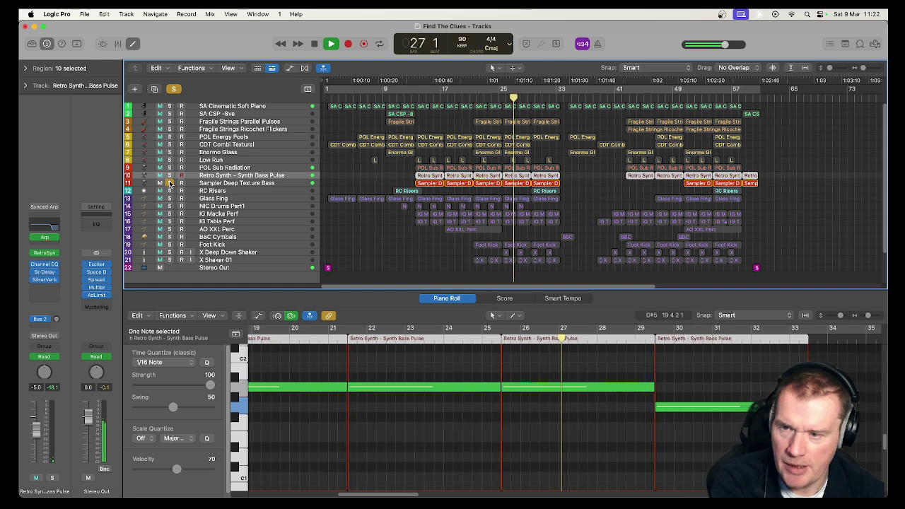
click(212, 184)
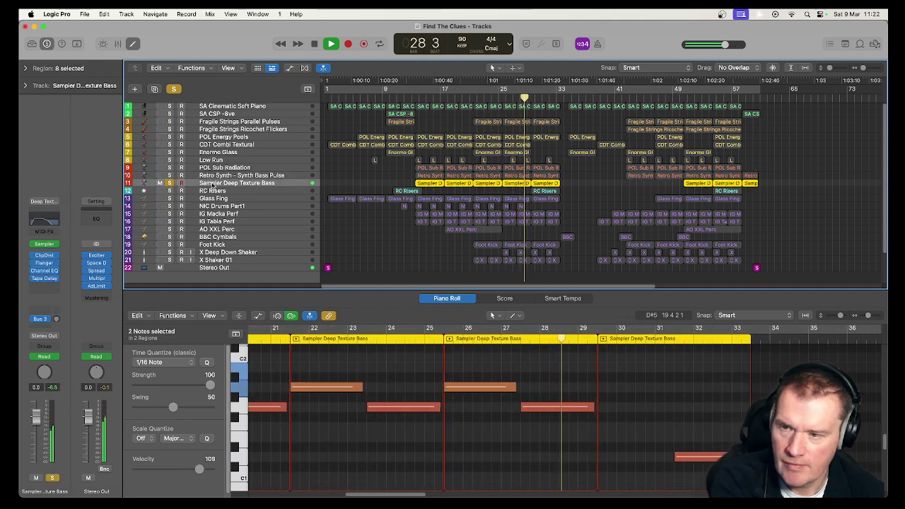
key(space)
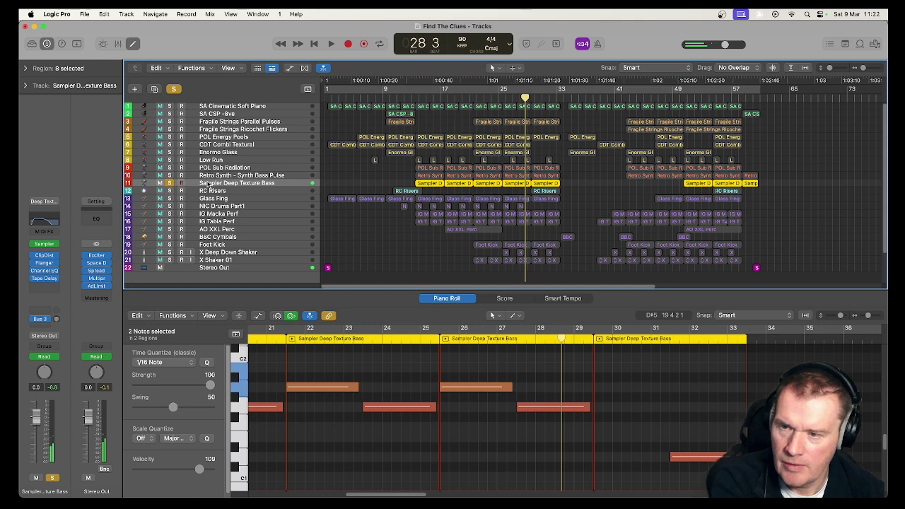
Compare the channel strips and notes of Retro Synth - Synth Bass Pulse and POL Sub Radiation by selecting each track in turn.
click(213, 175)
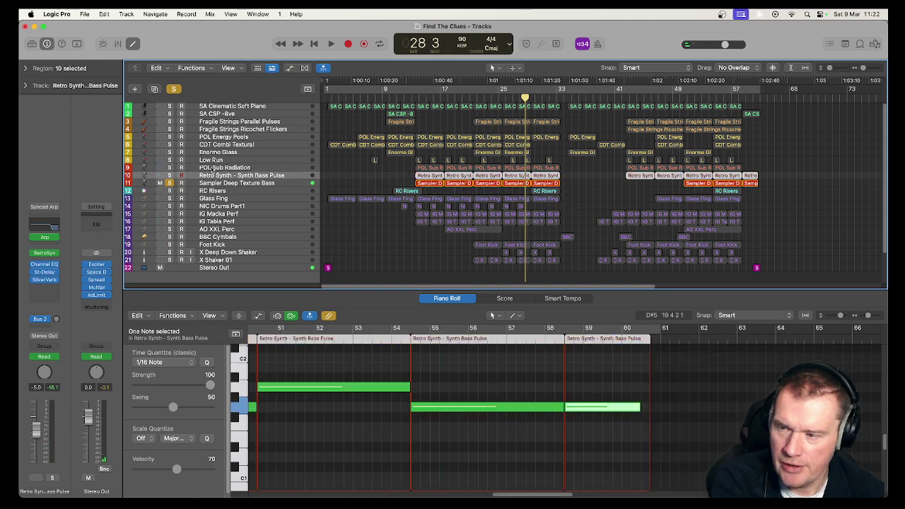
click(212, 168)
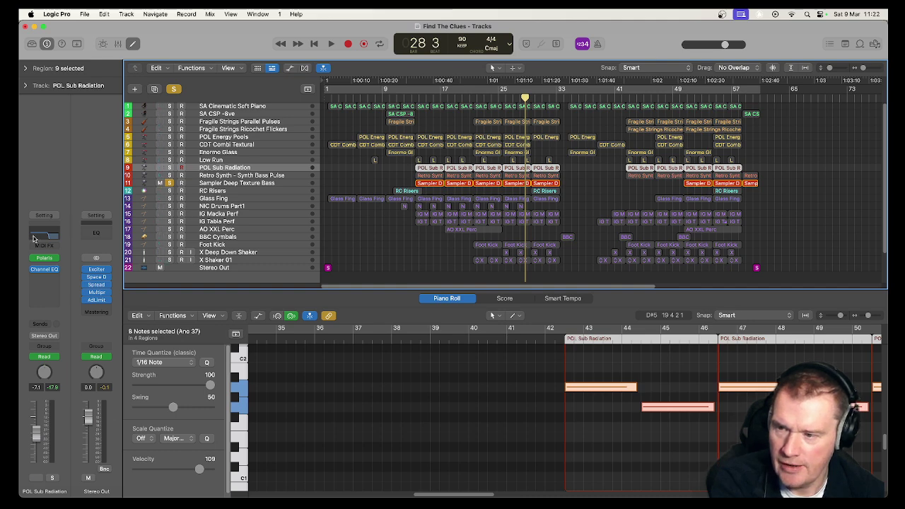
click(221, 177)
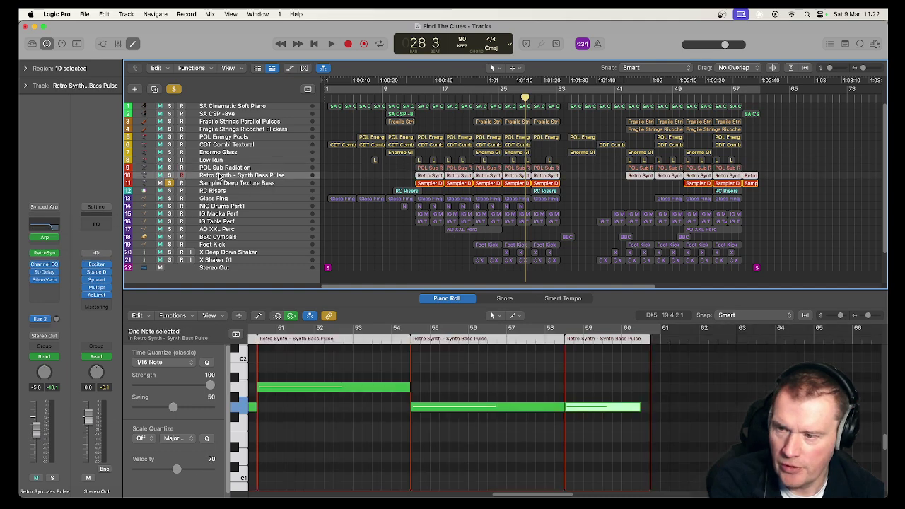
Select Sampler Deep Texture Bass, solo the other two bass tracks with it, play the three together, then stop and clear their solos.
click(219, 184)
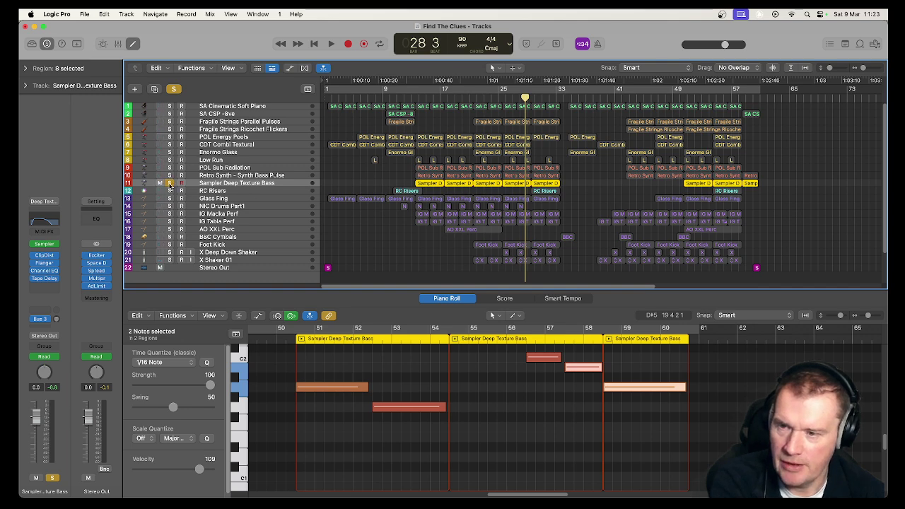
drag(170, 169, 171, 176)
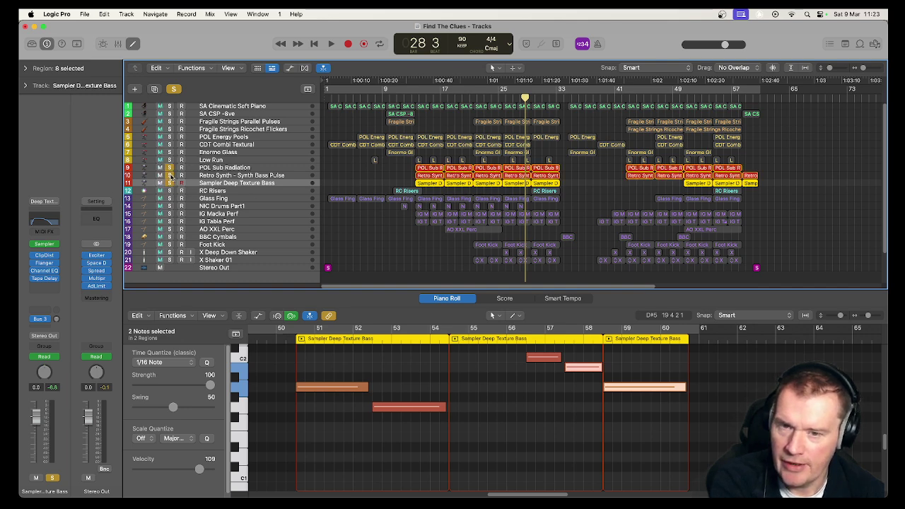
key(space)
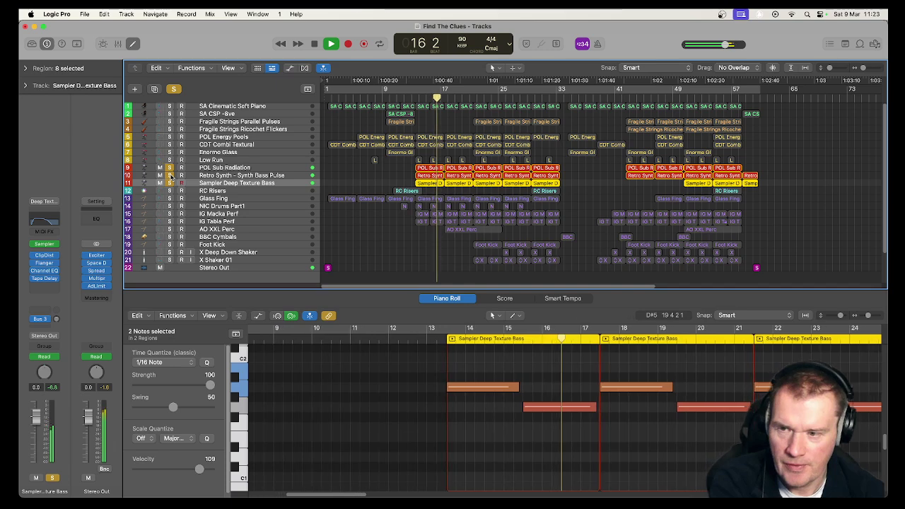
key(space)
drag(170, 167, 171, 186)
Select RC Risers and play from around bar 9, soloing the track to hear the riser alone before clearing its solo and stopping.
click(210, 192)
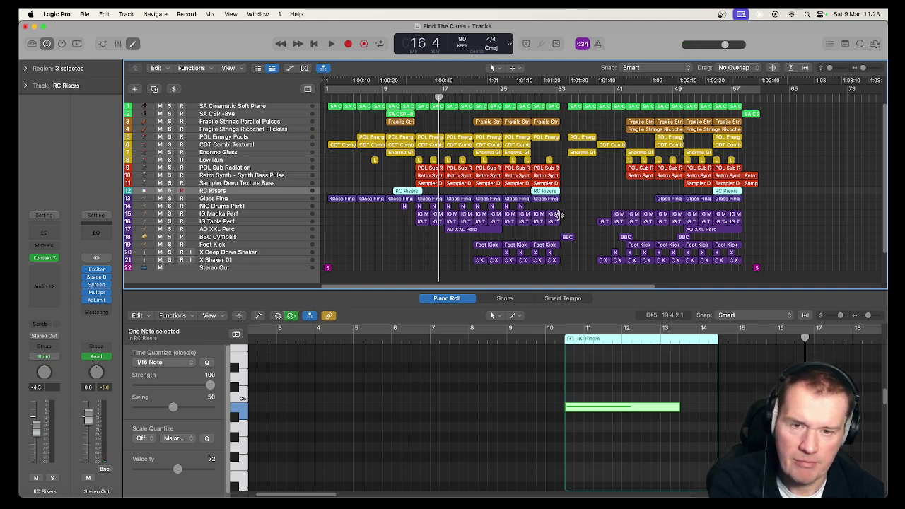
click(397, 98)
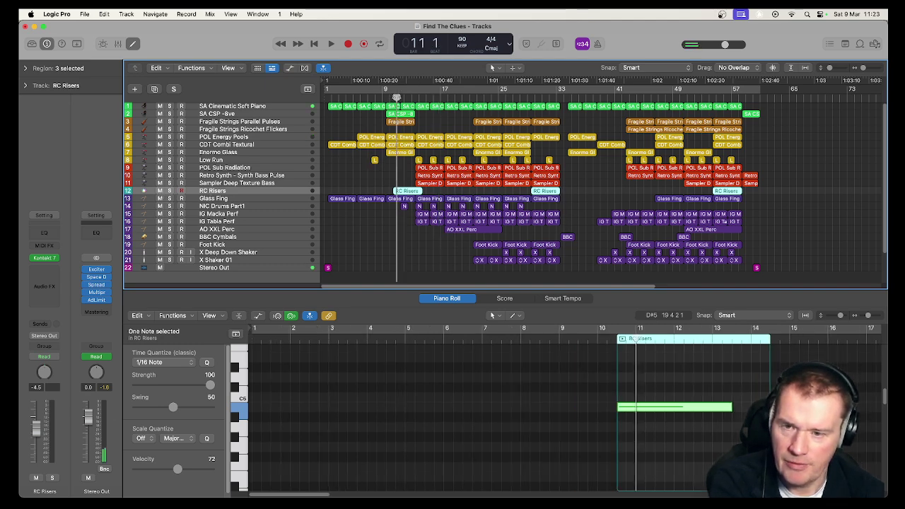
key(space)
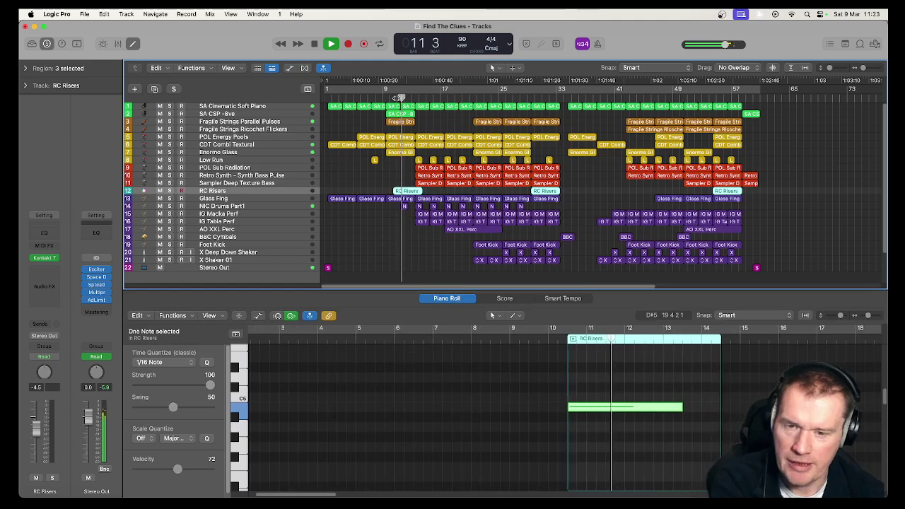
click(388, 98)
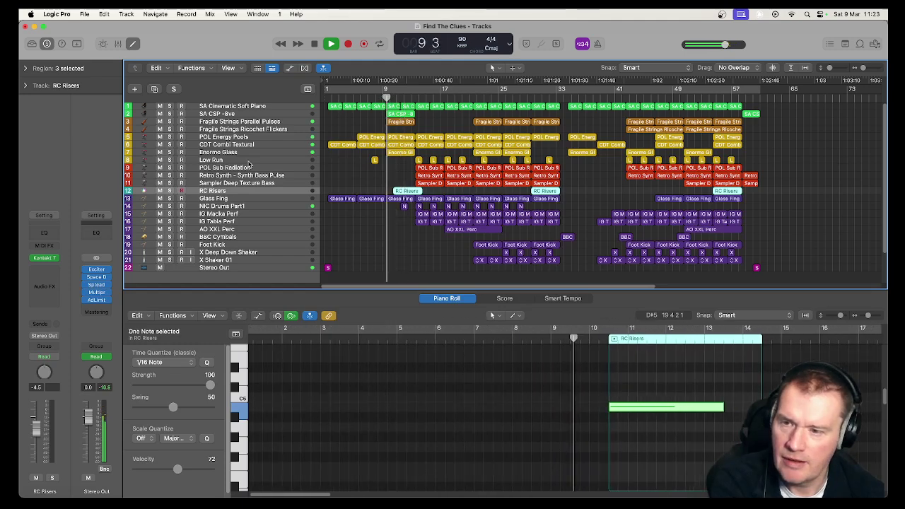
click(169, 191)
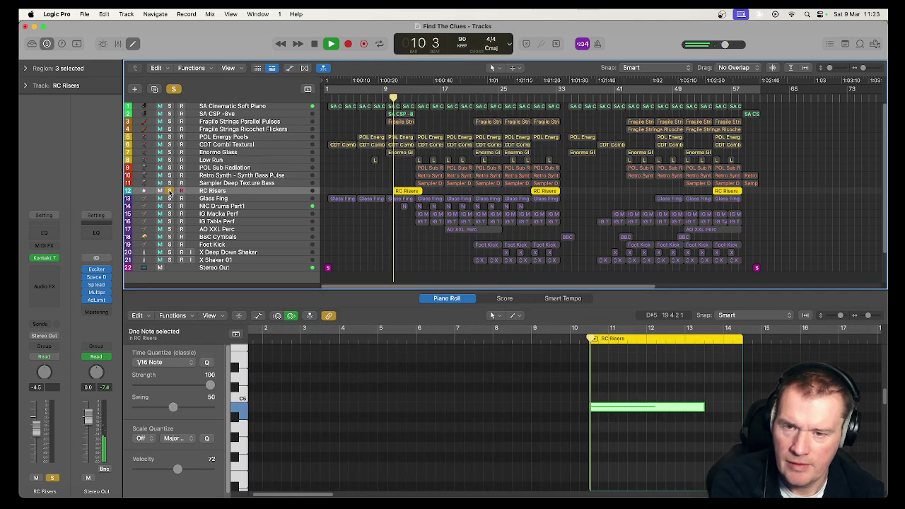
click(169, 191)
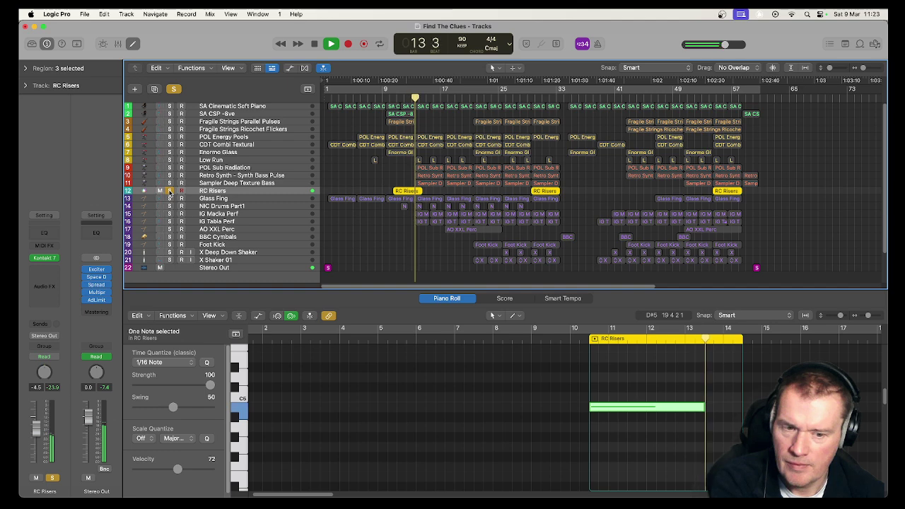
click(170, 191)
key(space)
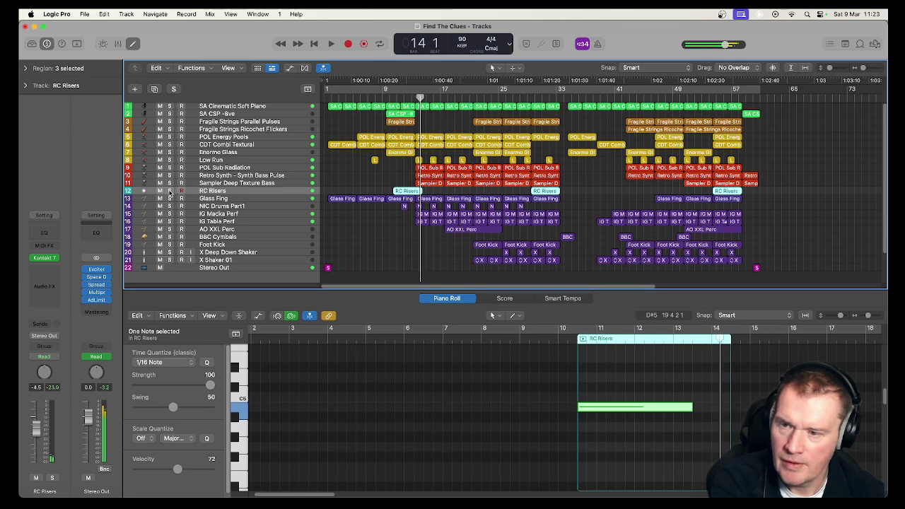
Select the percussion tracks from Glass Fing through X Shaker 01 as a group, then select only Glass Fing.
click(245, 201)
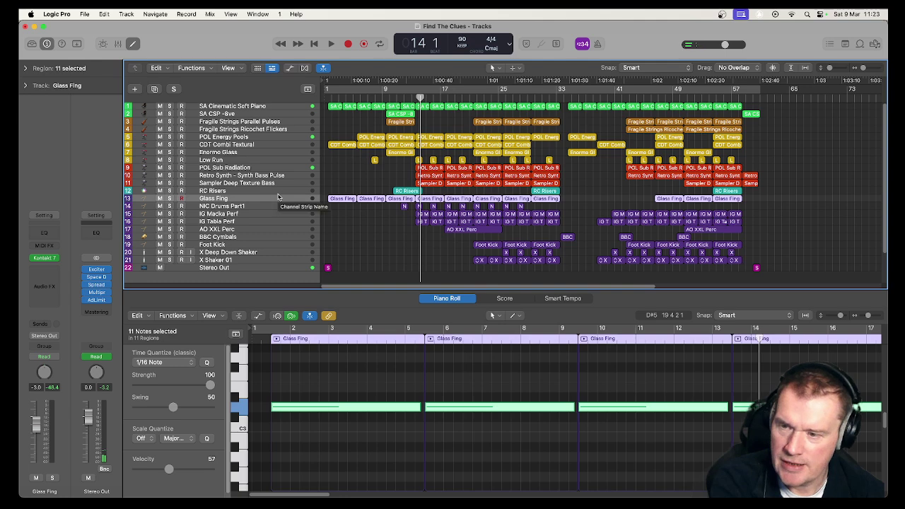
shift+click(260, 264)
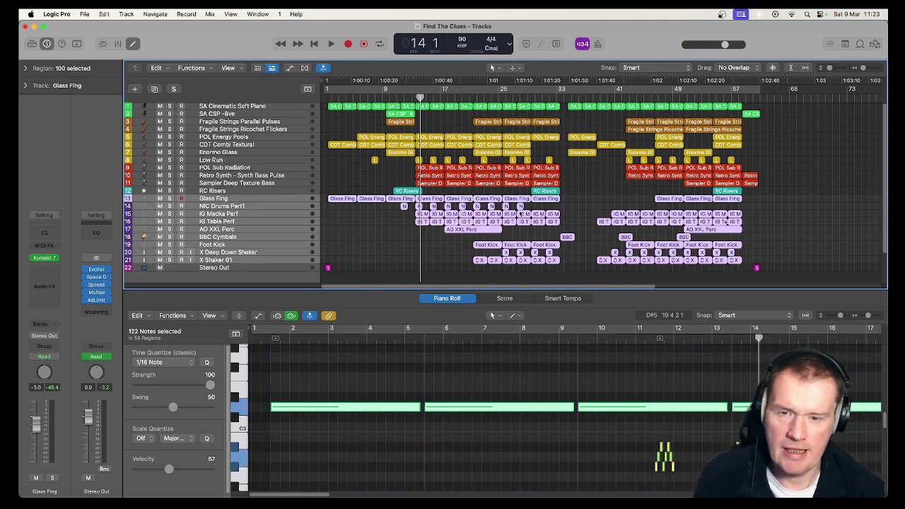
click(261, 202)
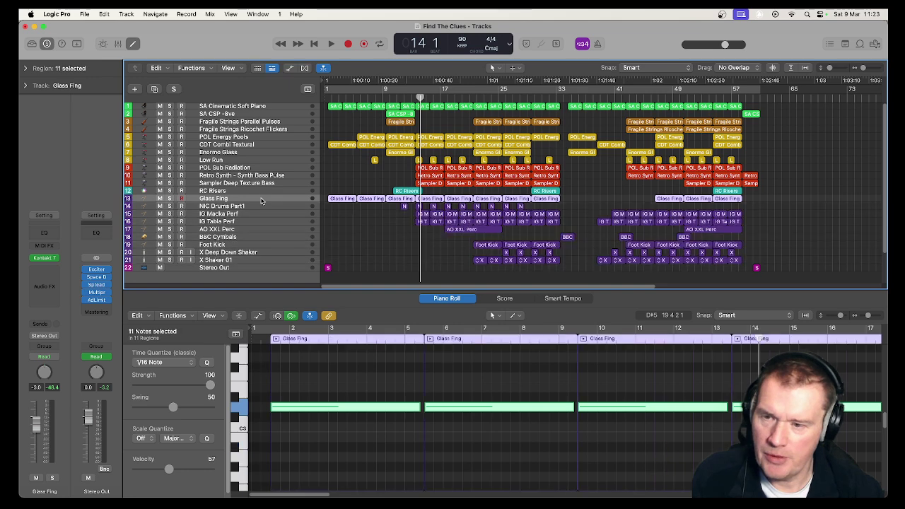
Solo Glass Fing, play it from bar 1, and select its first region to examine the note.
click(327, 115)
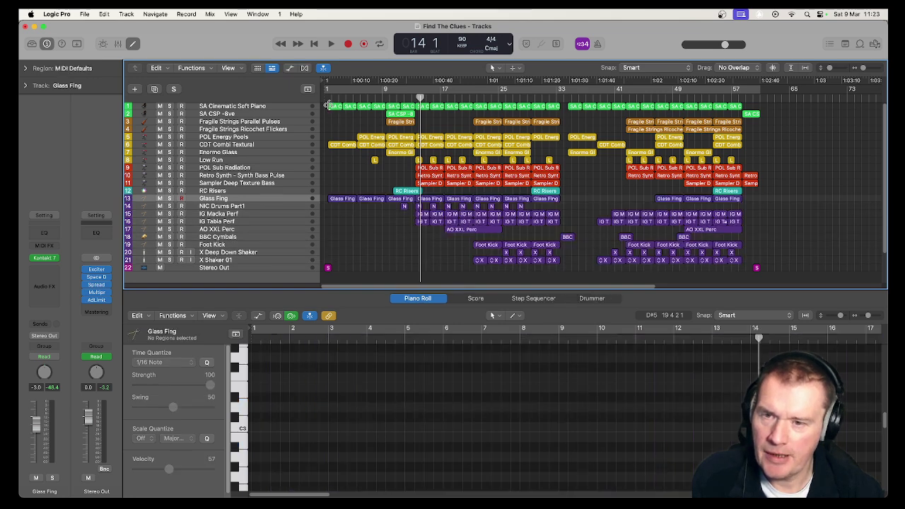
click(330, 98)
key(space)
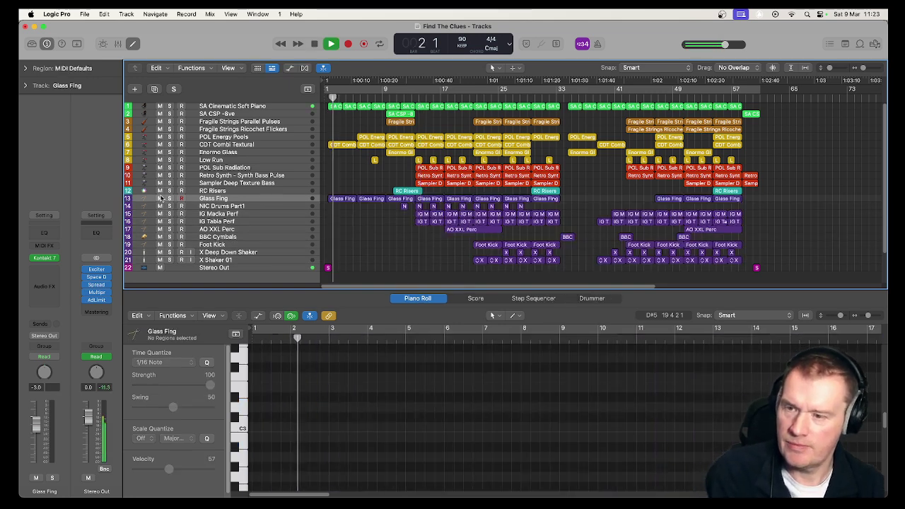
key(s)
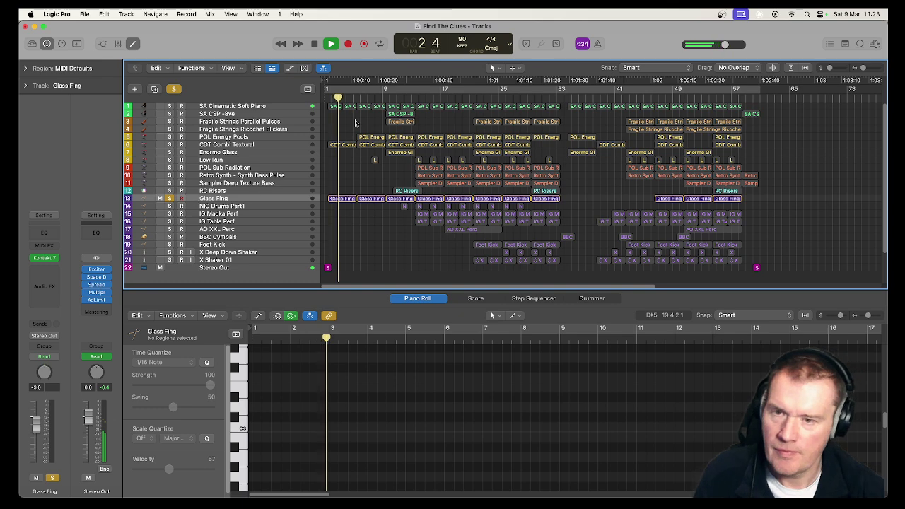
click(327, 98)
click(326, 97)
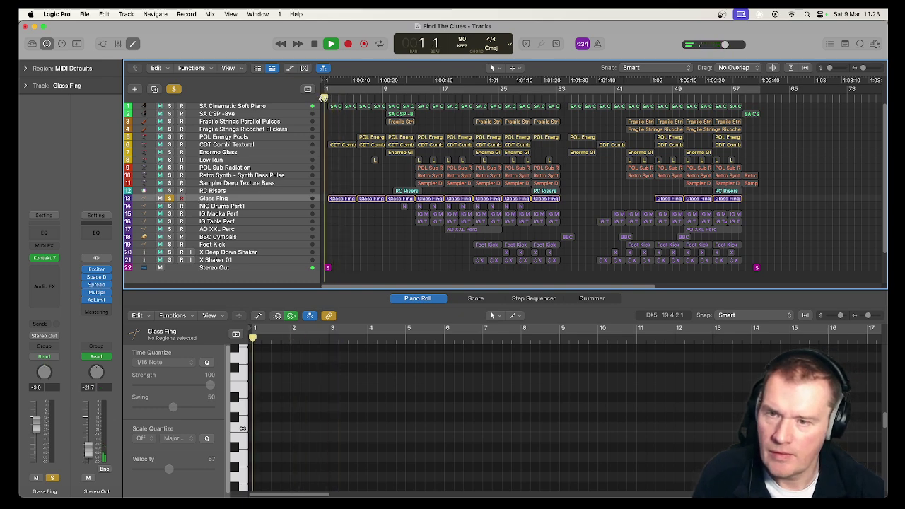
click(342, 199)
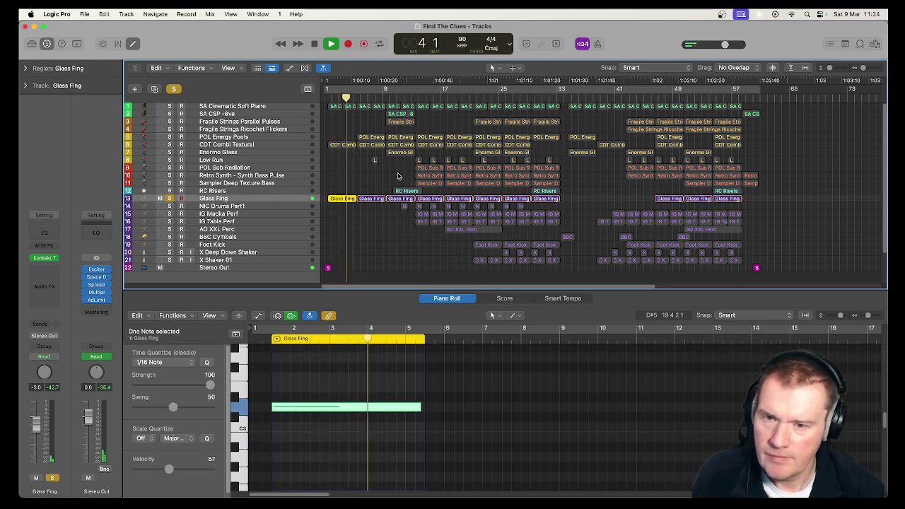
Solo NIC Drums Part1 in place of Glass Fing from around bar 11, select the track, and inspect its Kontakt 7 instrument before closing it.
click(393, 99)
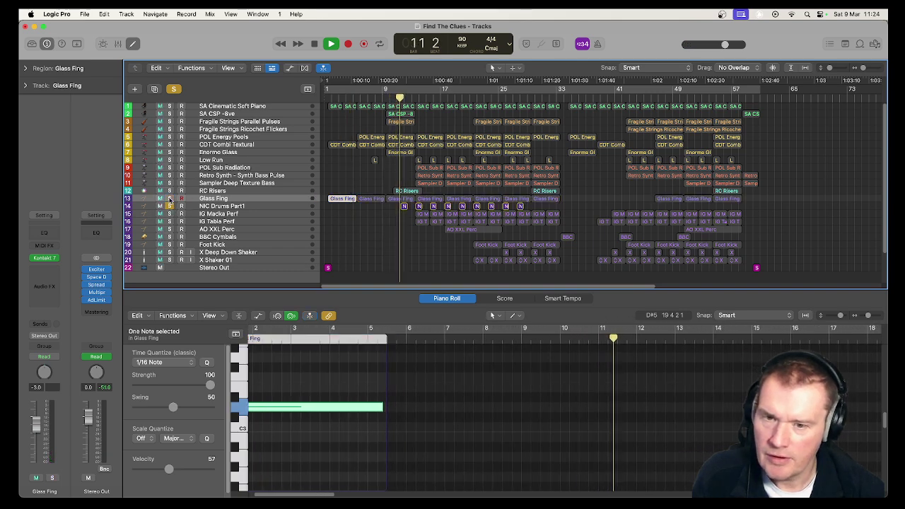
click(170, 199)
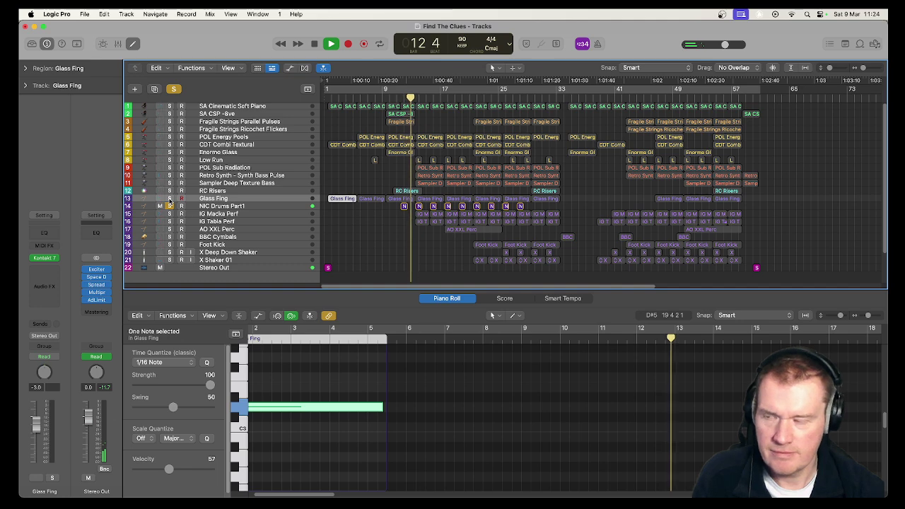
click(170, 206)
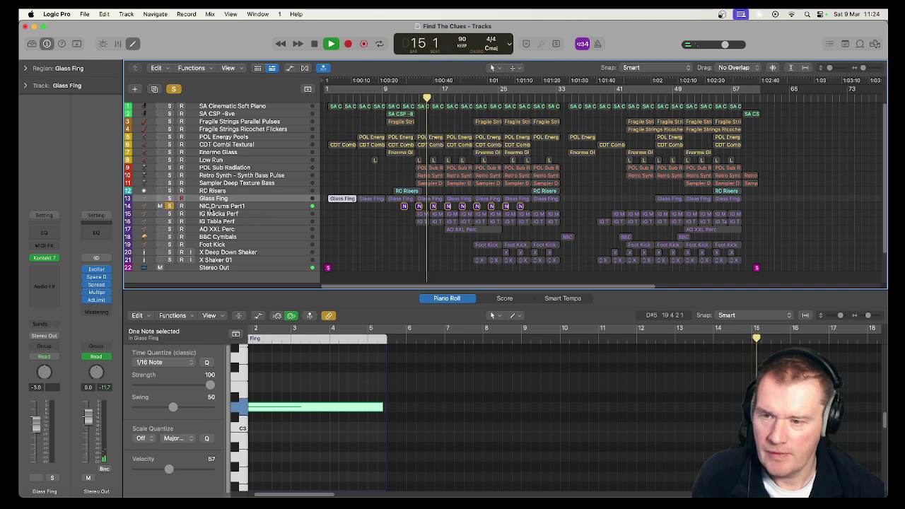
click(210, 207)
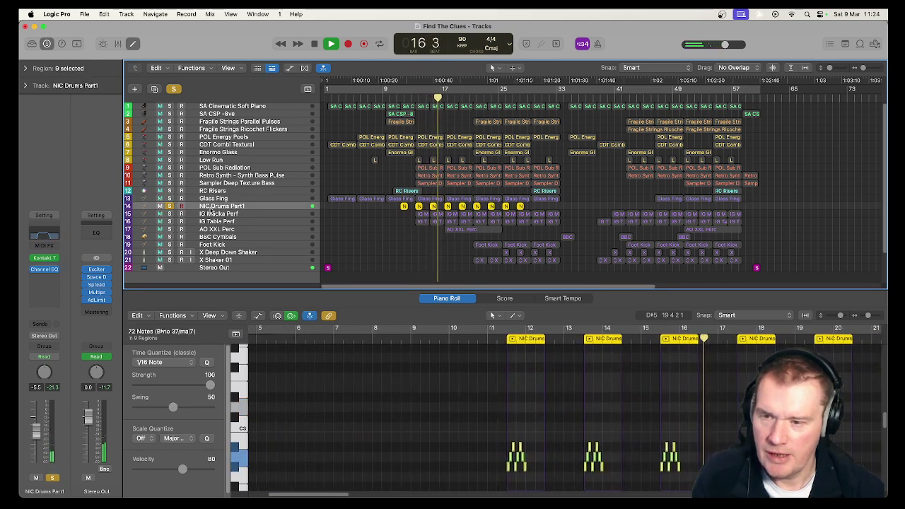
click(46, 261)
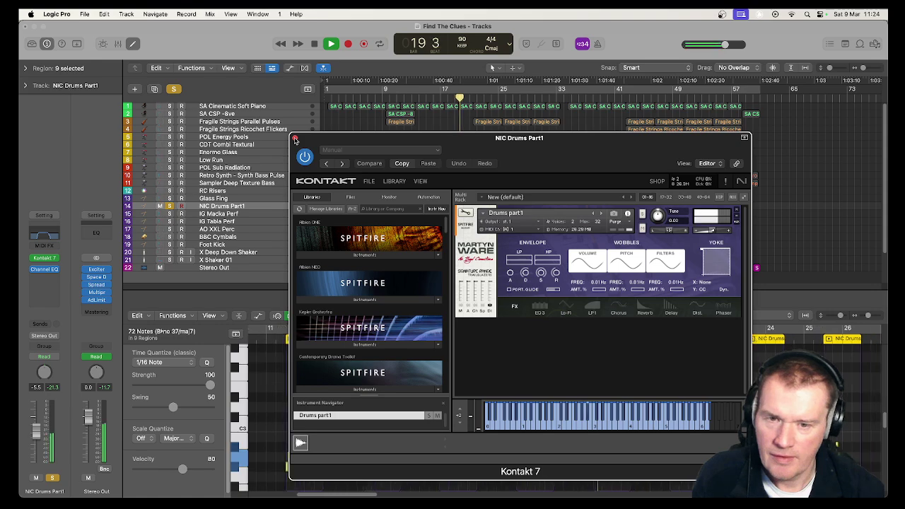
click(296, 139)
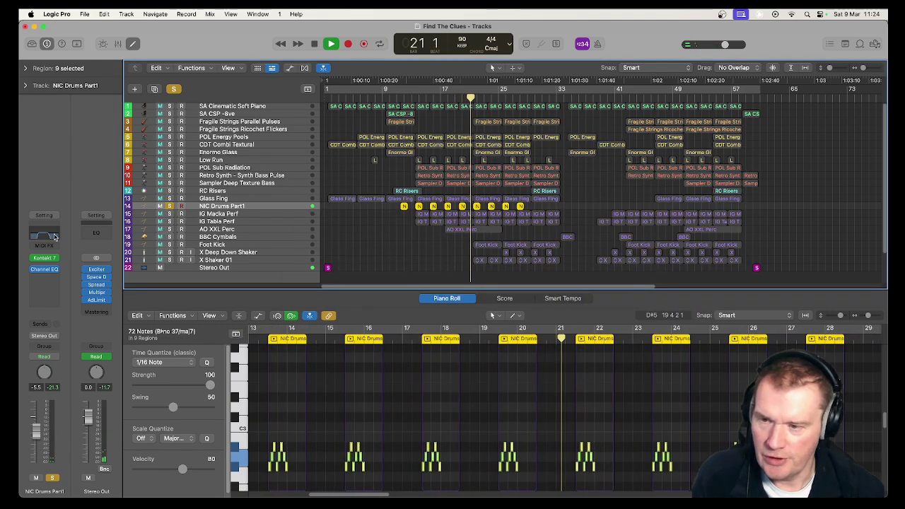
Replace the drum solo with IG Madka Perf, view its notes, and compare it with IG Table Perf alone and both together.
click(170, 206)
click(170, 214)
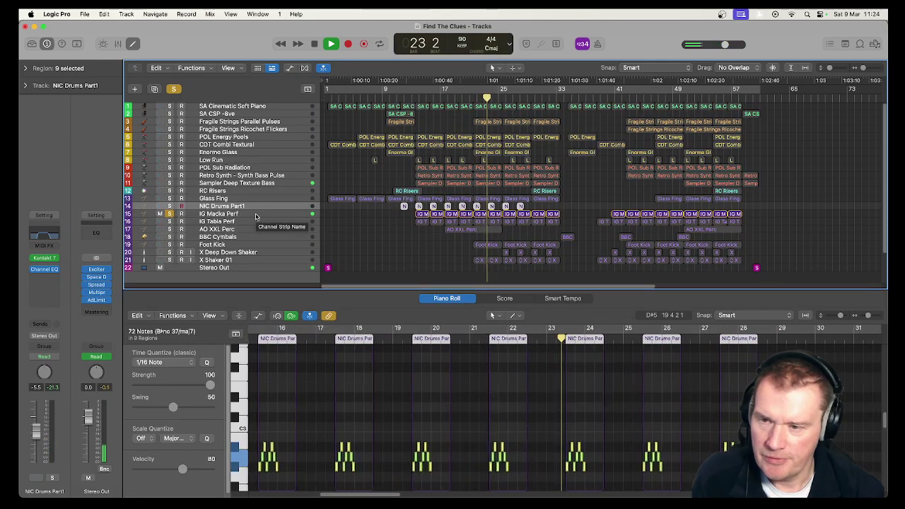
click(223, 215)
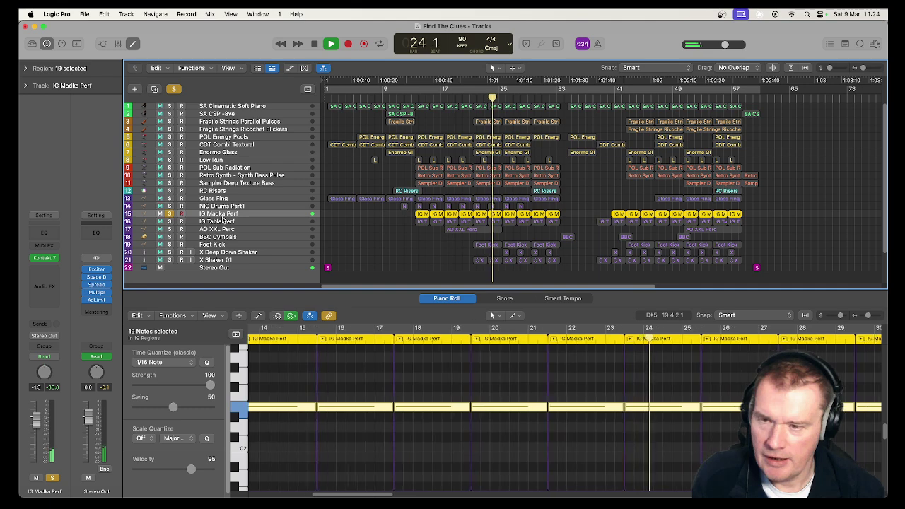
click(169, 222)
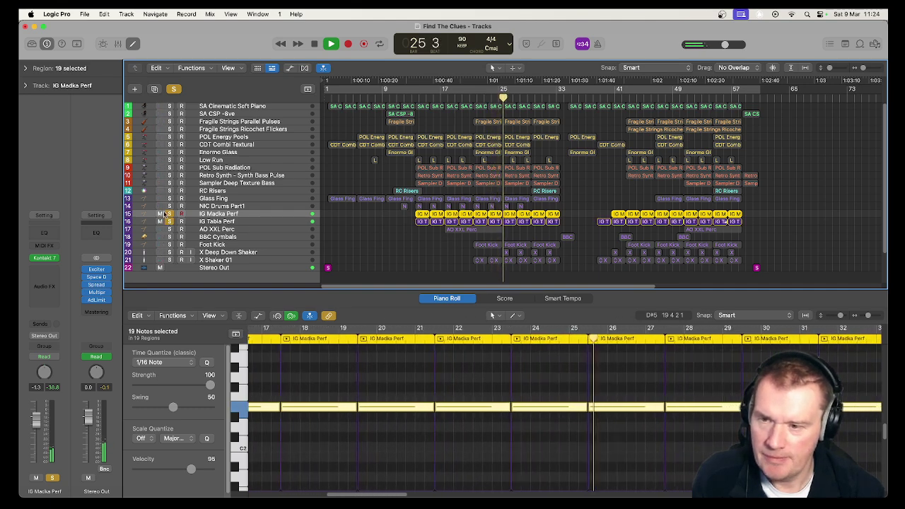
click(169, 214)
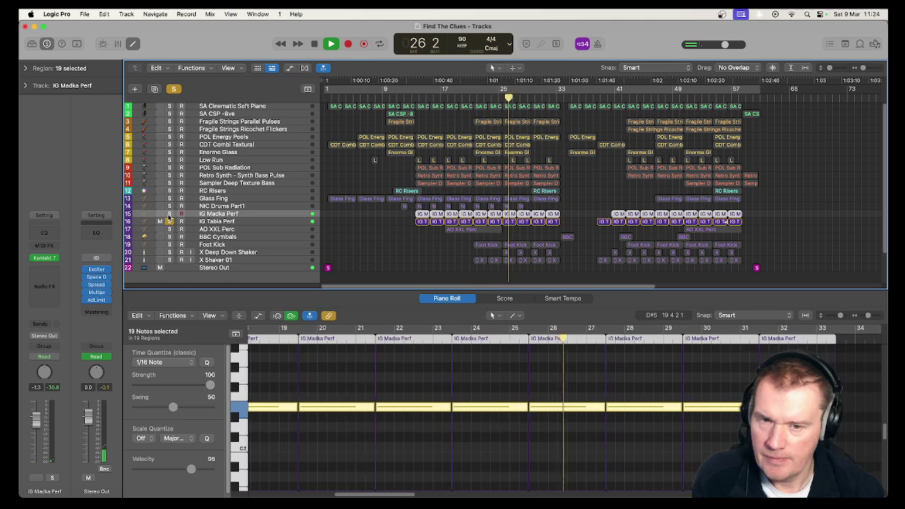
click(169, 213)
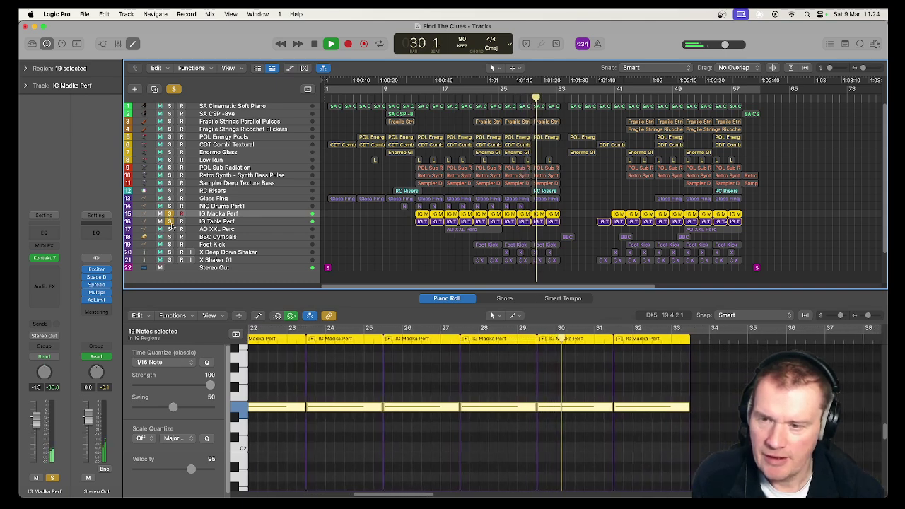
Solo AO XXL Perc in place of the two IG tracks, play from around bar 17, select its first region, and clear the solo.
click(170, 229)
click(170, 222)
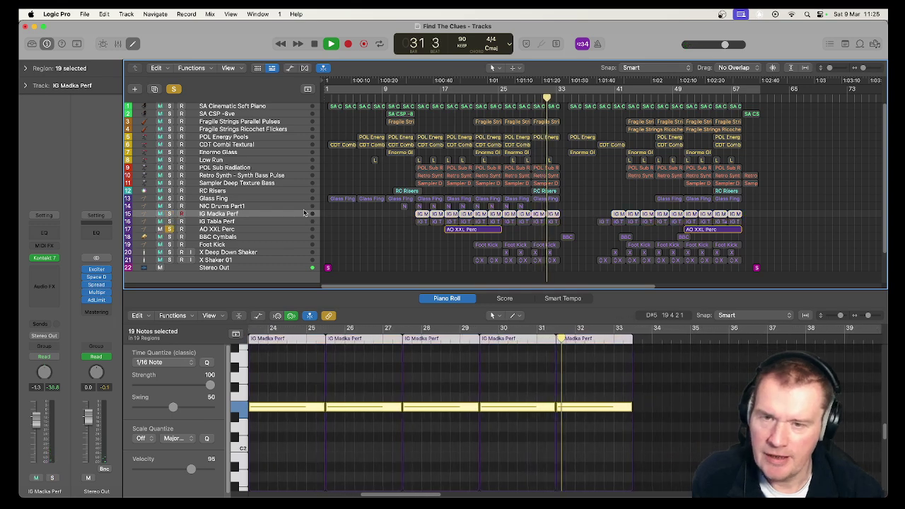
click(438, 107)
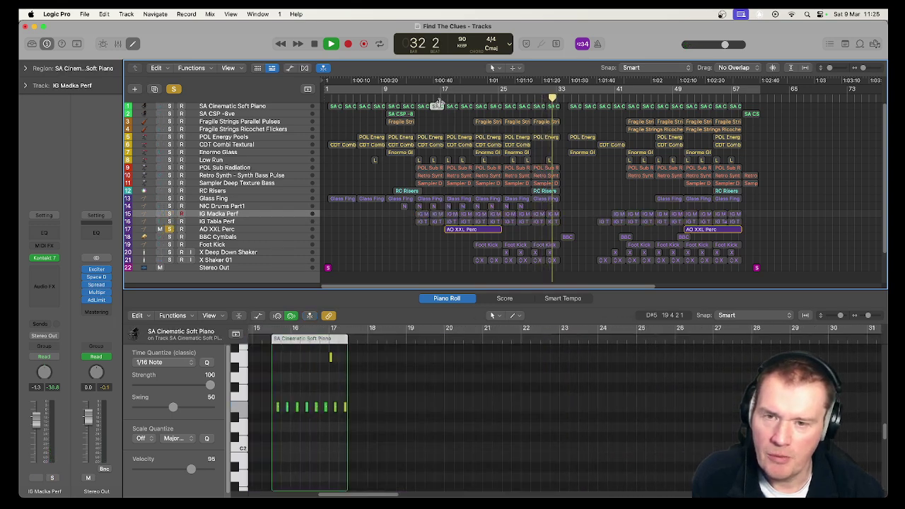
click(439, 97)
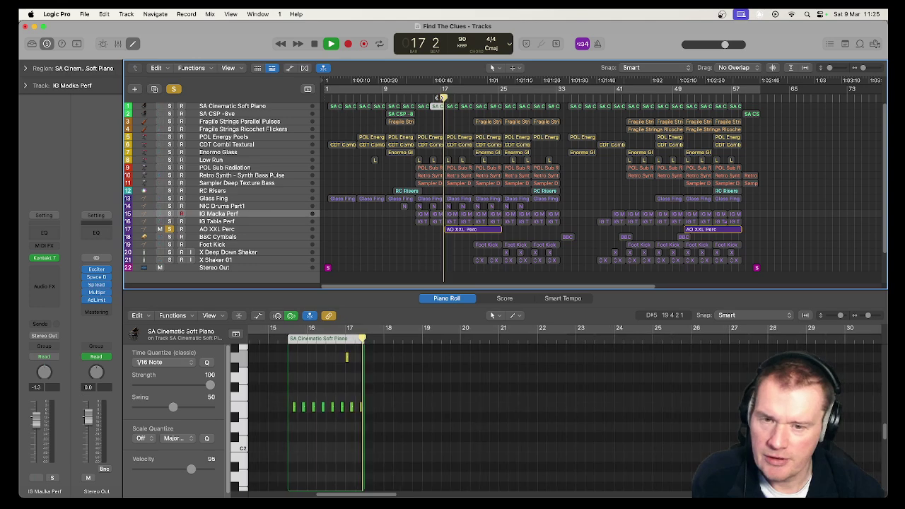
click(461, 232)
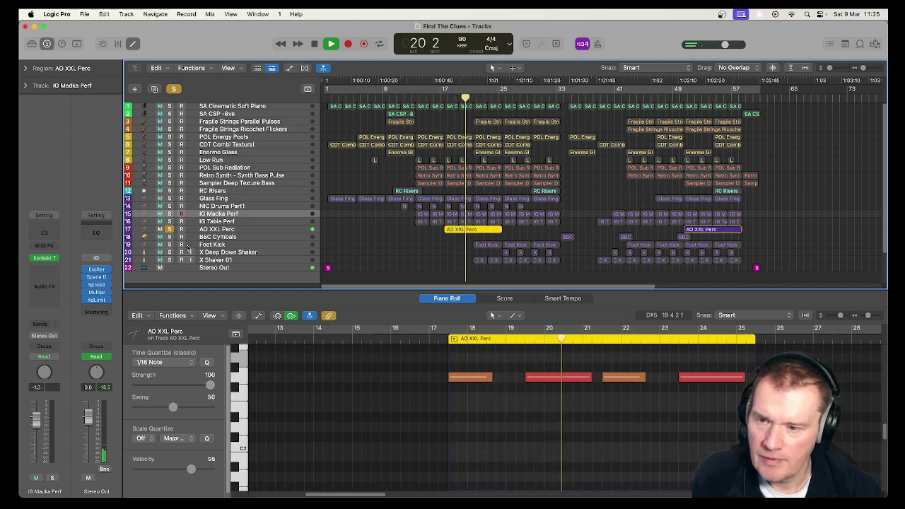
click(169, 229)
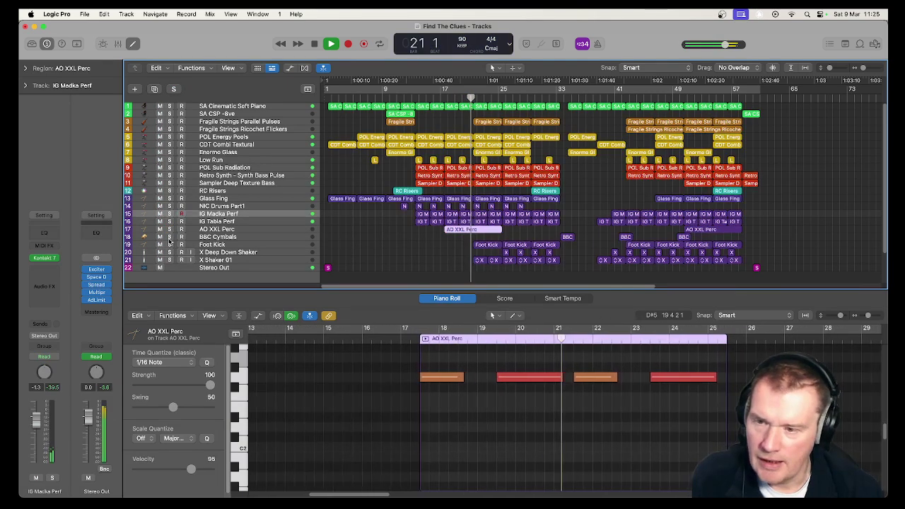
Solo BBC Cymbals, play it from around bar 33, select its first region to view the note, and clear the solo.
click(169, 237)
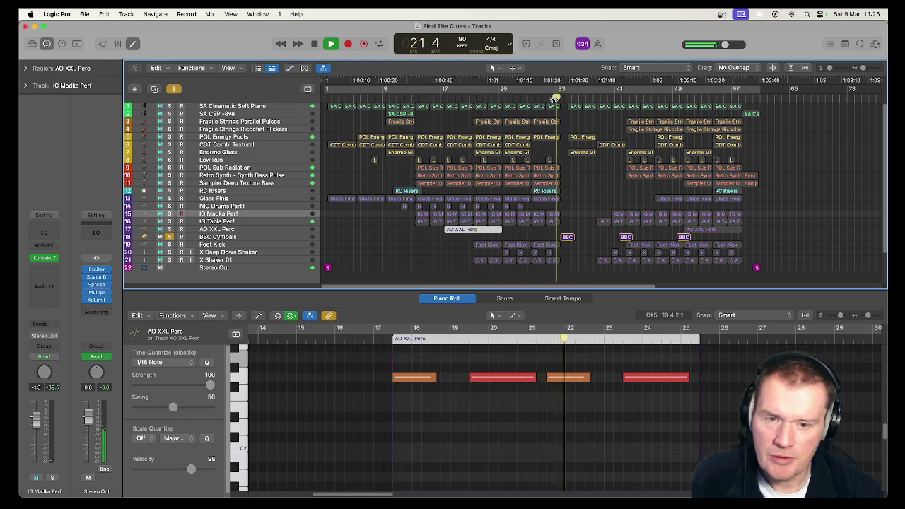
click(558, 98)
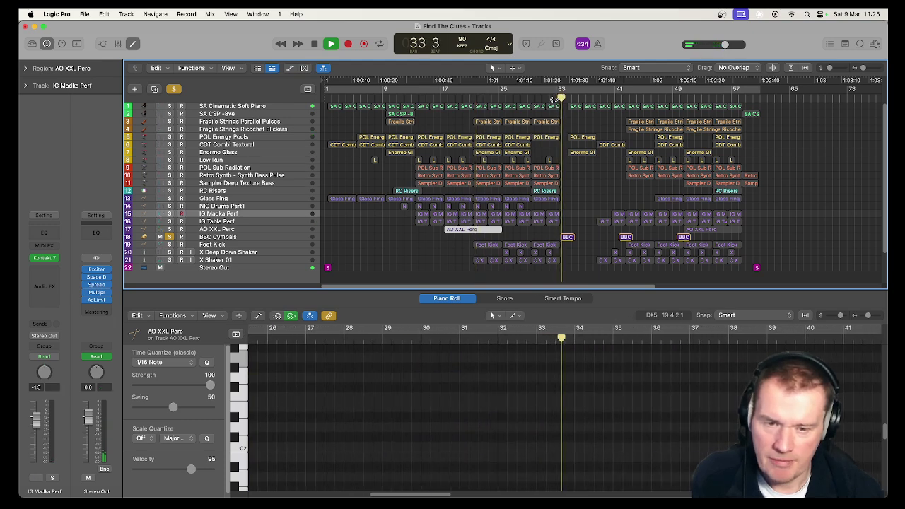
click(568, 238)
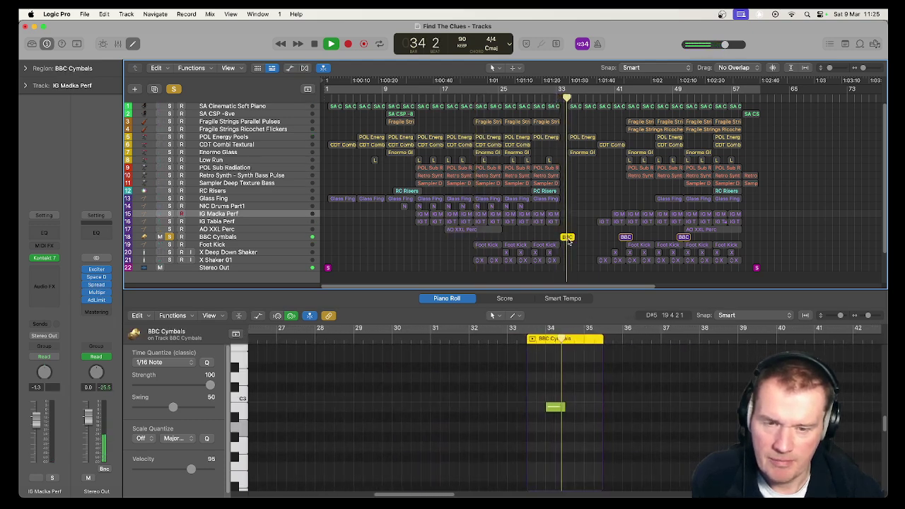
click(169, 238)
Select the Foot Kick track, play it soloed from around bar 21, clear the solo, and stop playback.
click(202, 246)
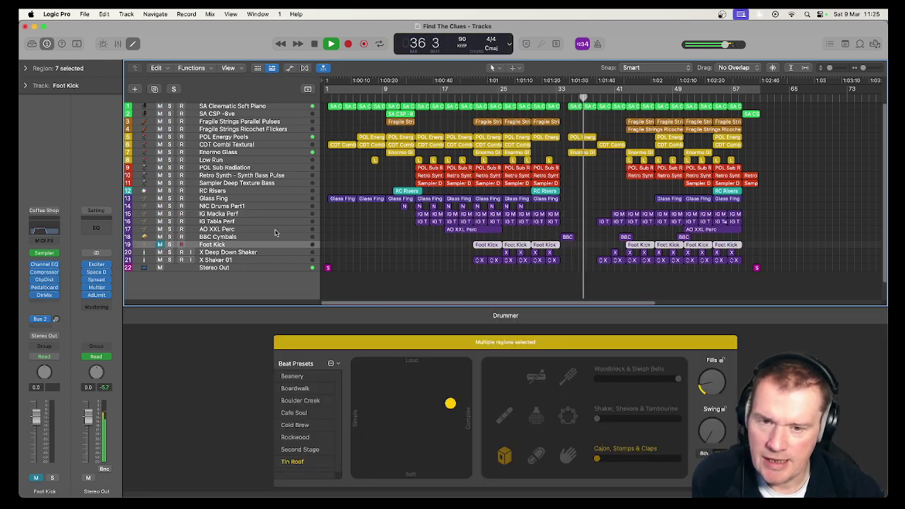
click(169, 245)
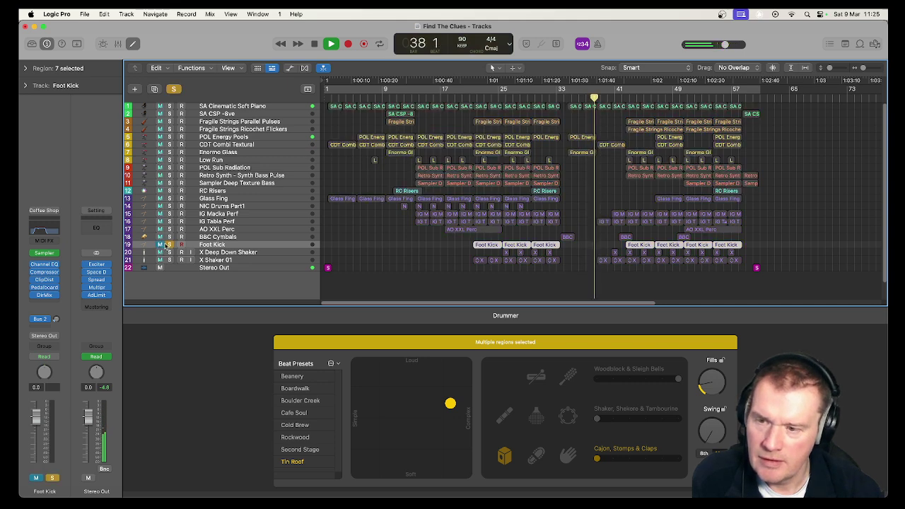
click(169, 245)
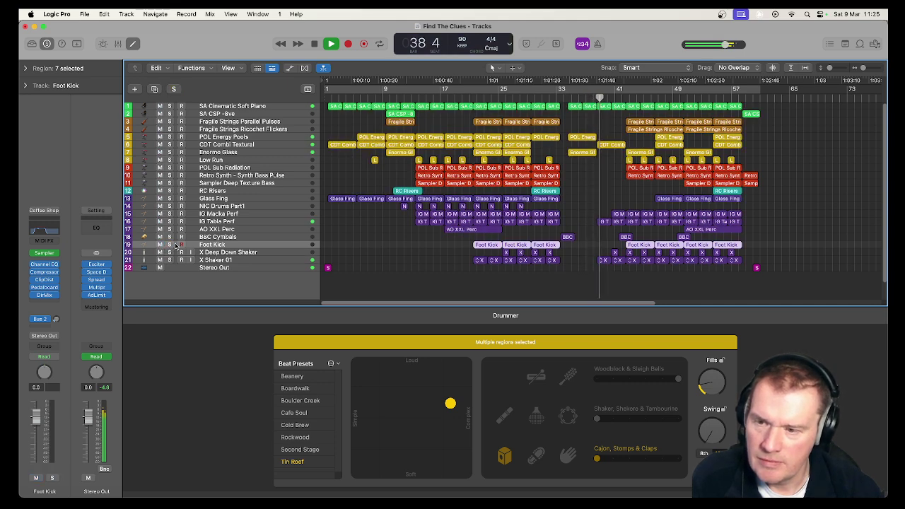
click(169, 244)
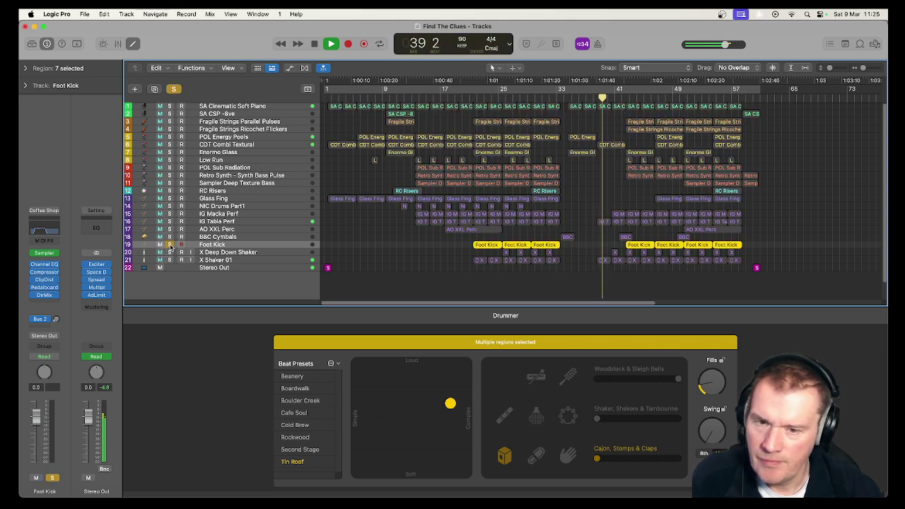
click(474, 98)
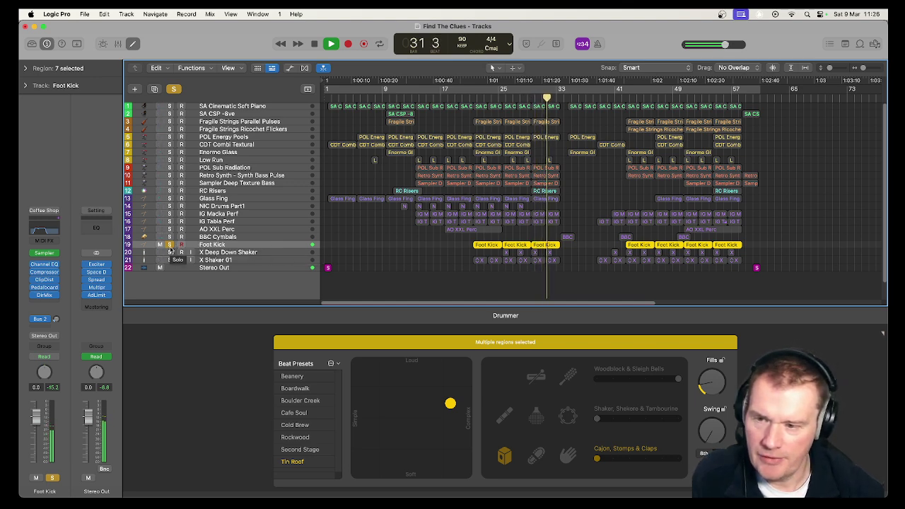
click(174, 90)
click(316, 44)
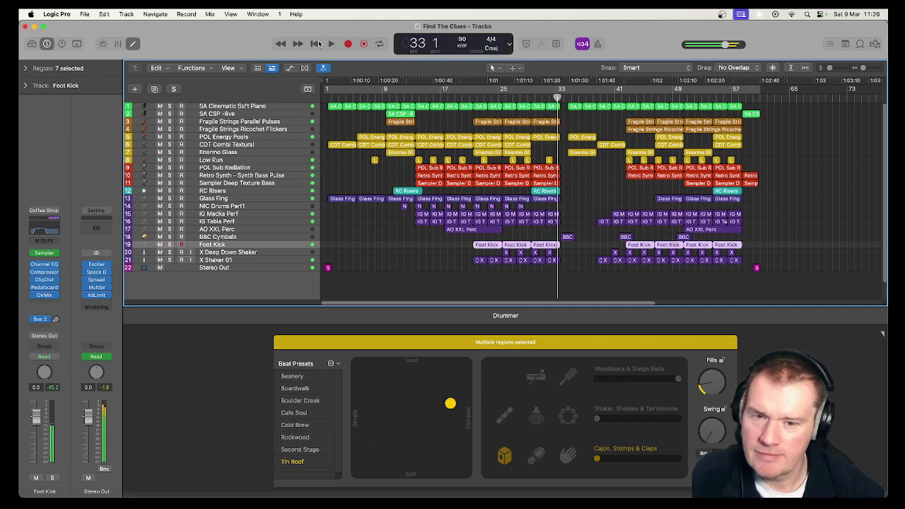
Select the X Deep Down Shaker track and play it soloed from bar 25.
click(257, 255)
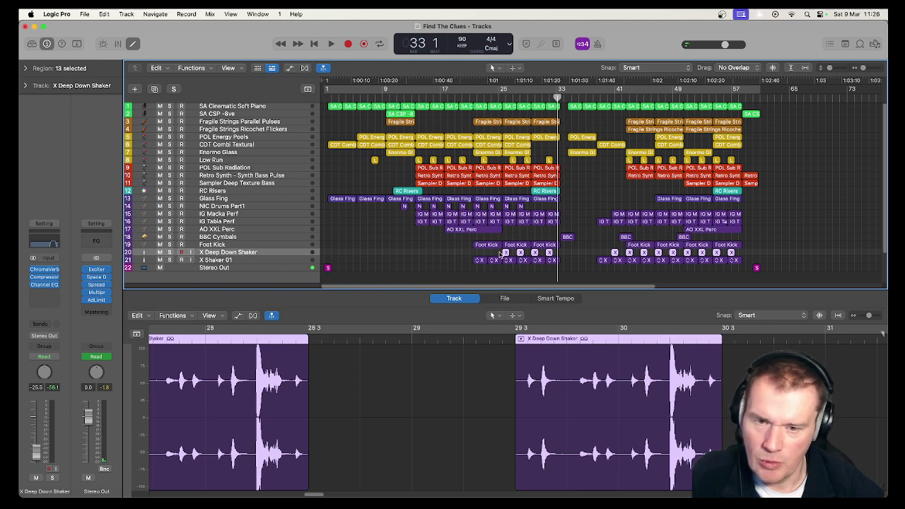
click(500, 99)
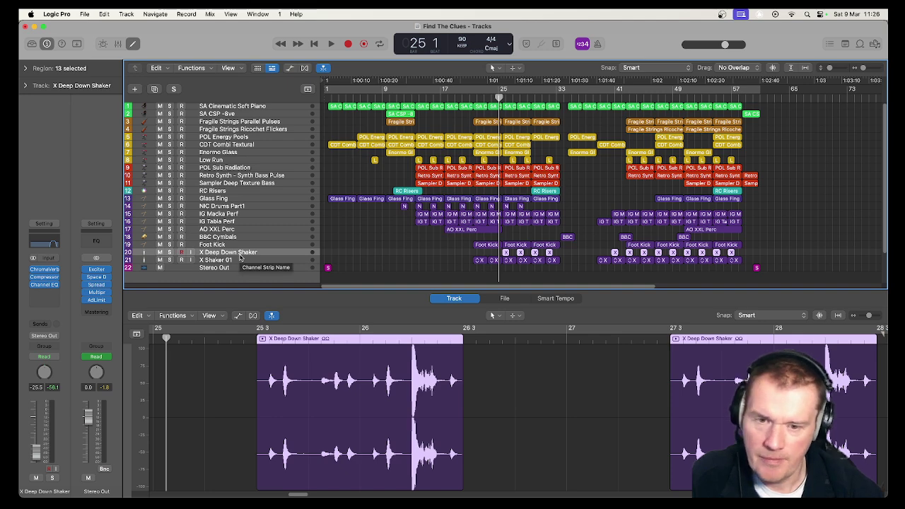
click(170, 253)
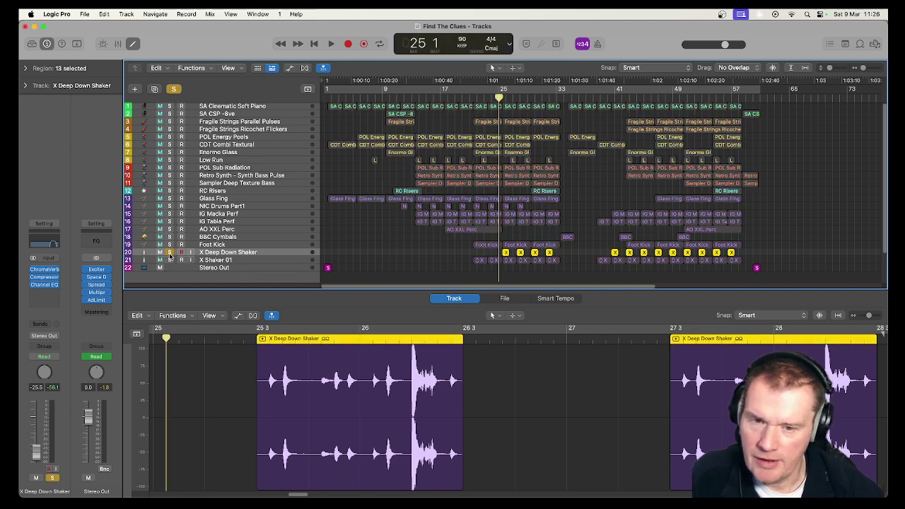
key(space)
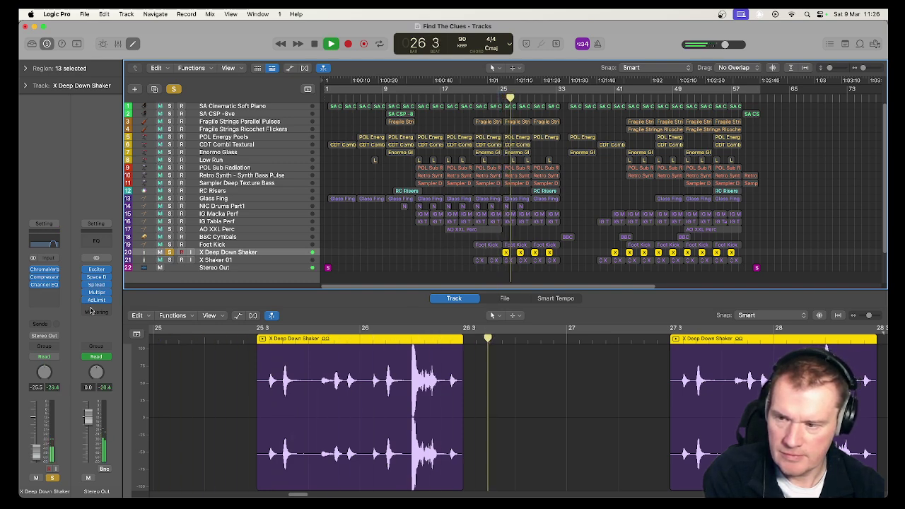
Compare the soloed X Deep Down Shaker with ChromaVerb, Compressor and Channel EQ bypassed and enabled, stopping playback between auditions.
key(space)
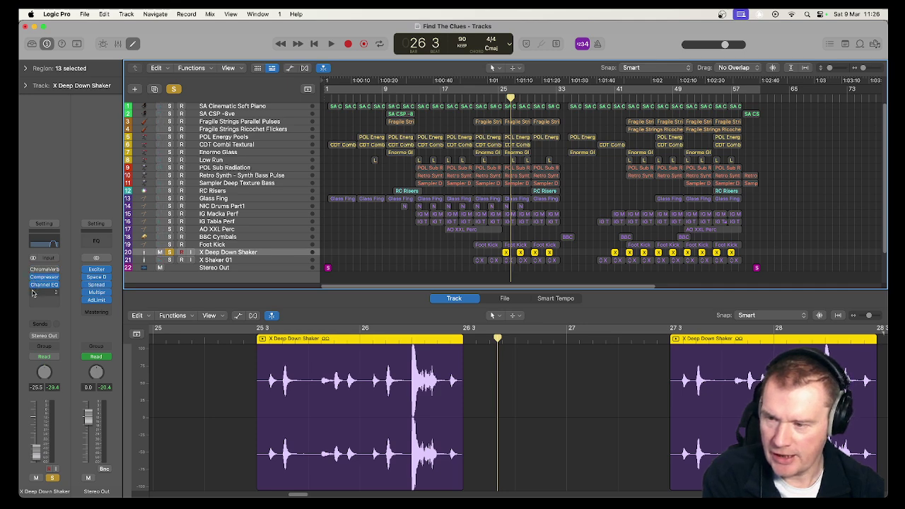
key(space)
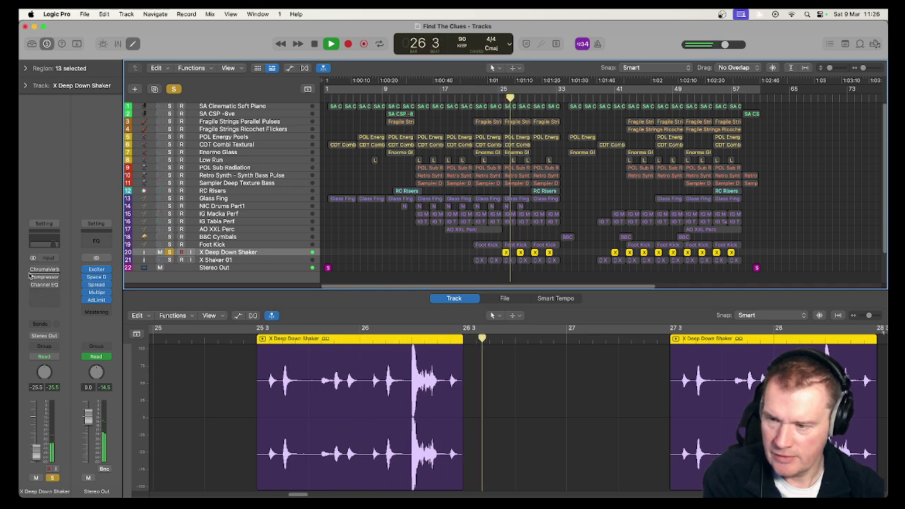
key(space)
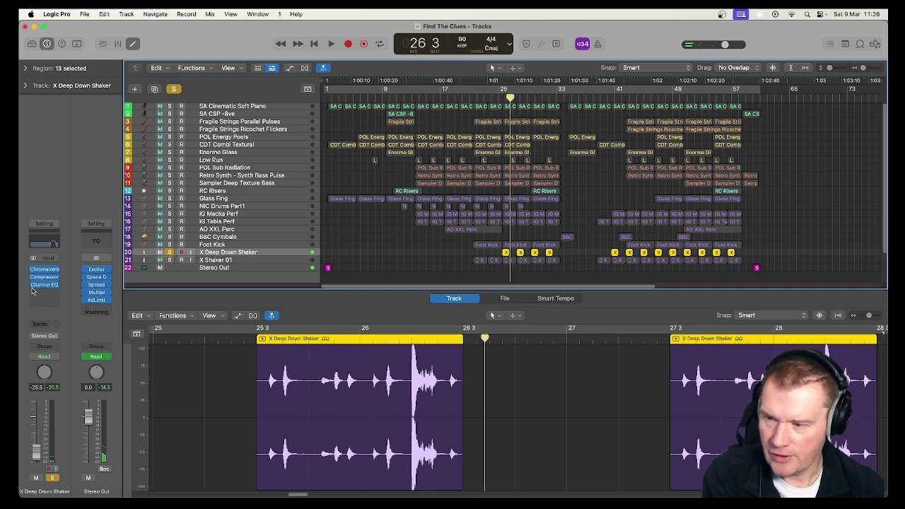
key(space)
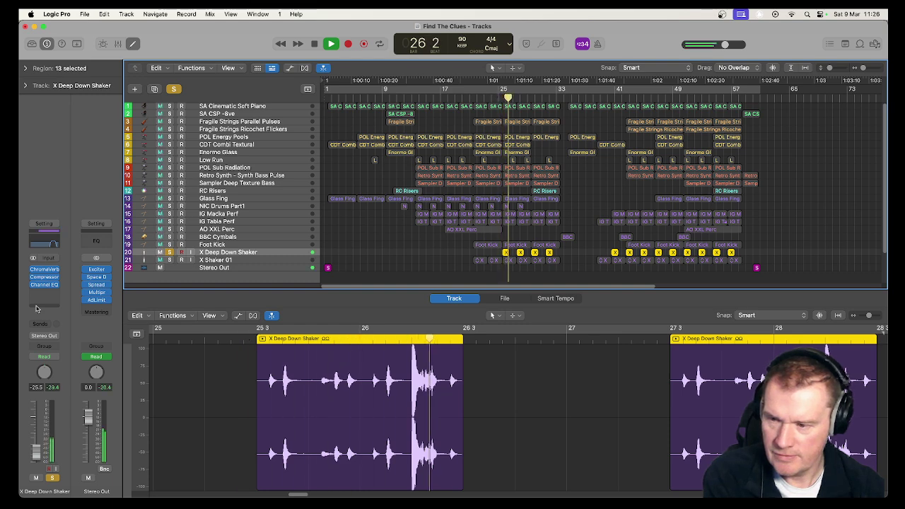
key(space)
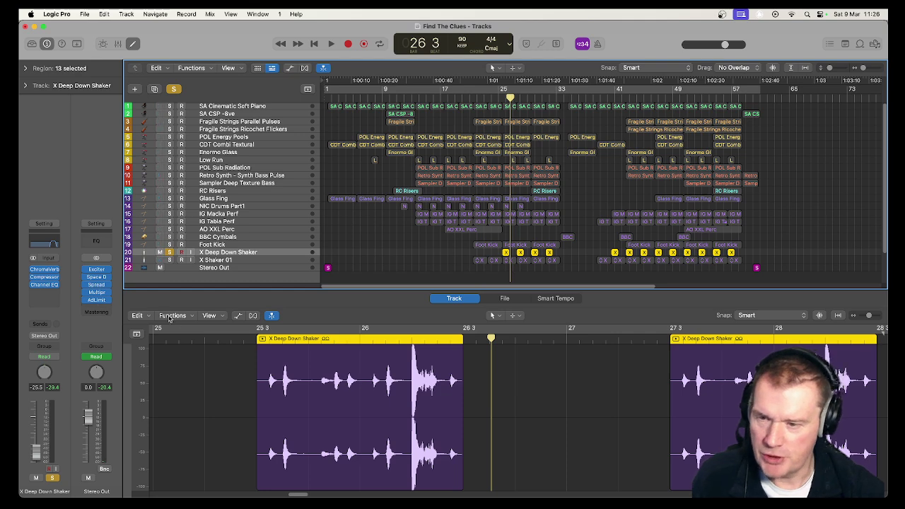
Solo X Shaker 01 in place of X Deep Down Shaker, select its first region, and audition the shaker loop before stopping playback.
click(170, 260)
click(170, 252)
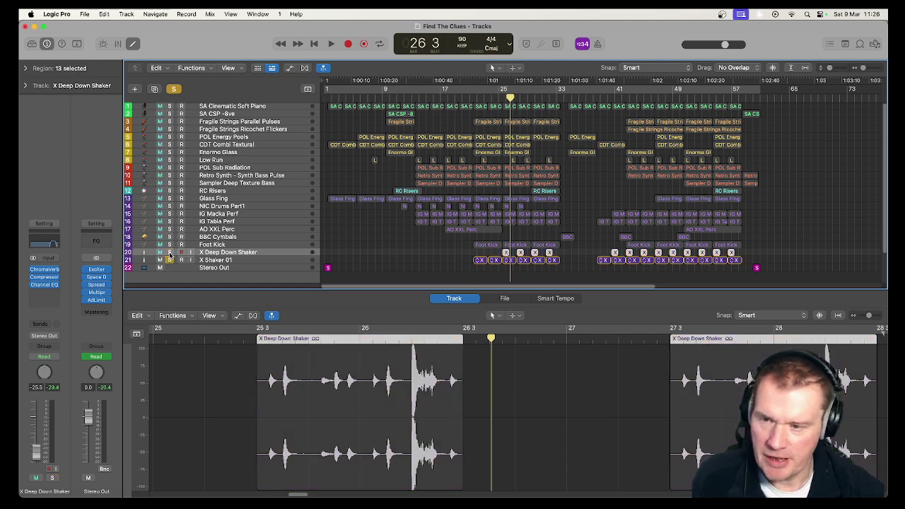
click(469, 95)
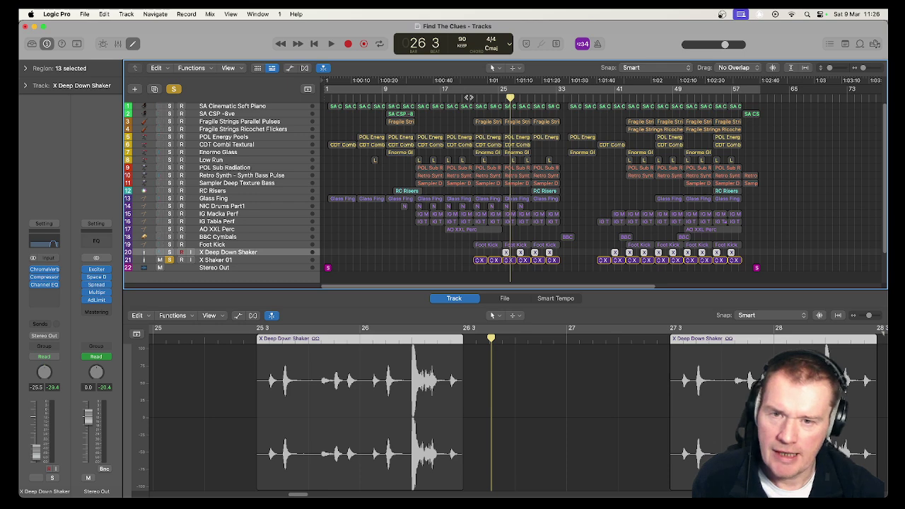
click(479, 261)
key(space)
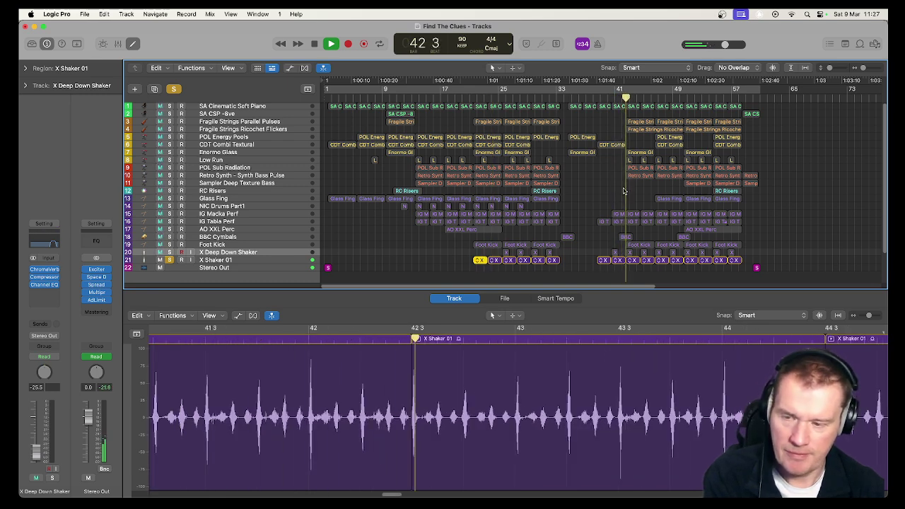
key(space)
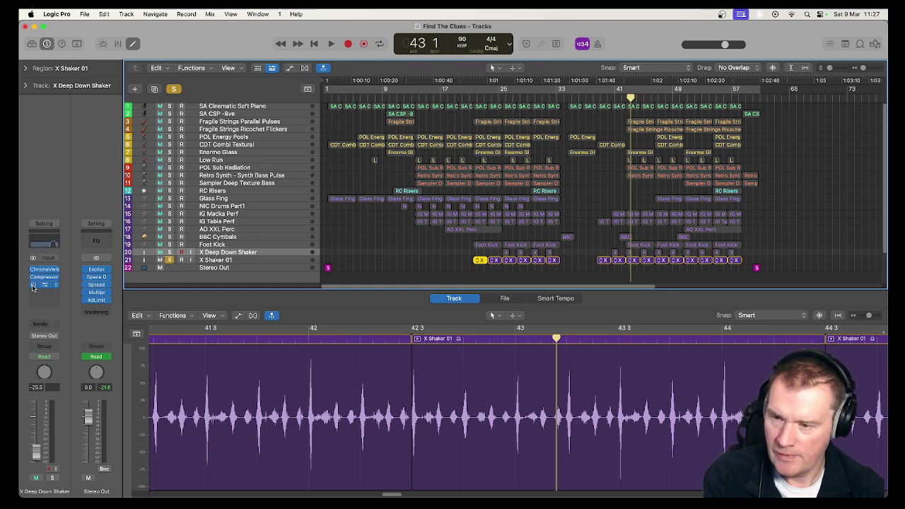
Select the X Shaker 01 track and compare its sound with ChromaVerb and Channel EQ bypassed and re-enabled, ending with playback stopped.
click(212, 262)
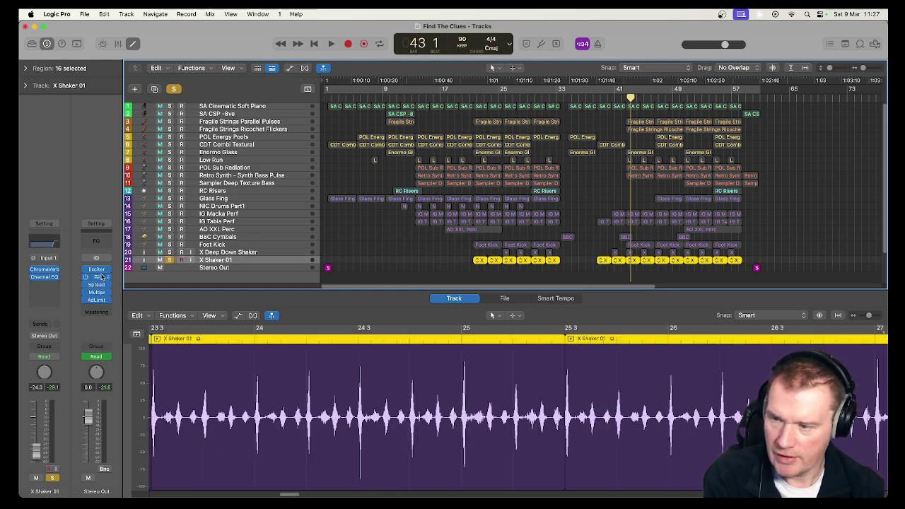
click(33, 269)
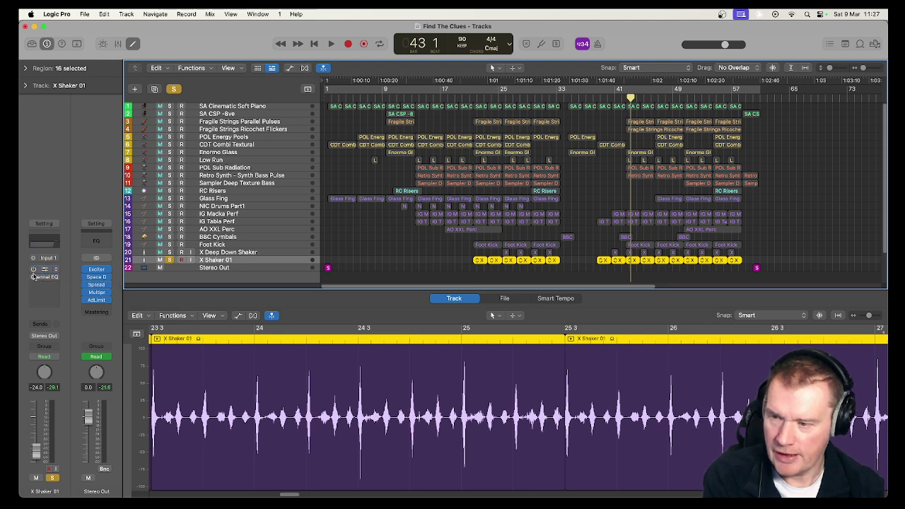
key(space)
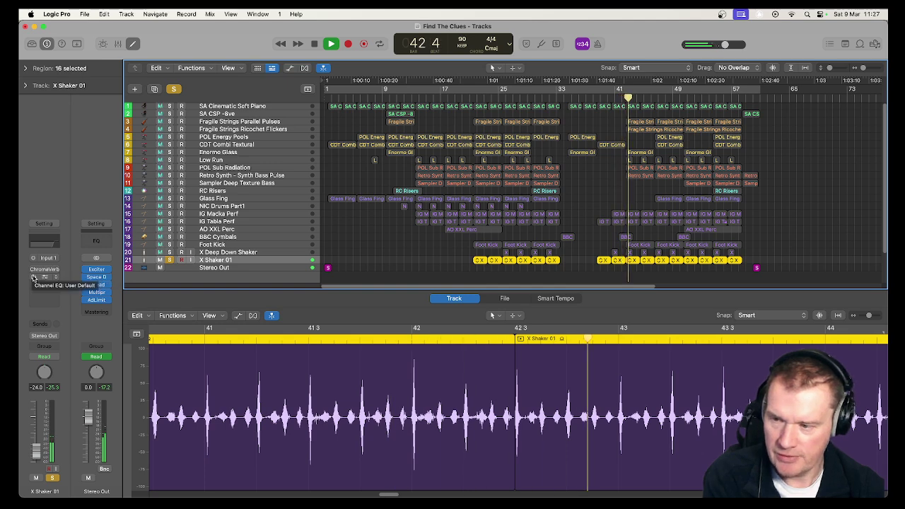
click(33, 277)
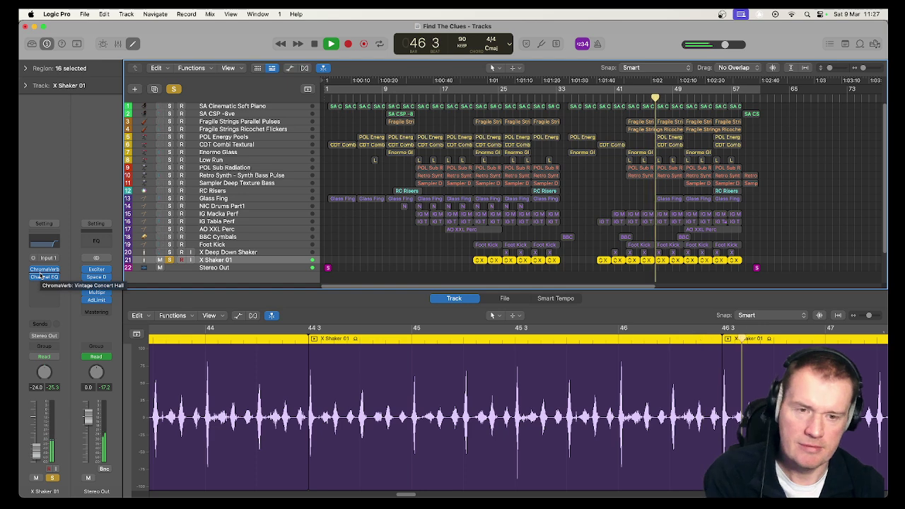
key(space)
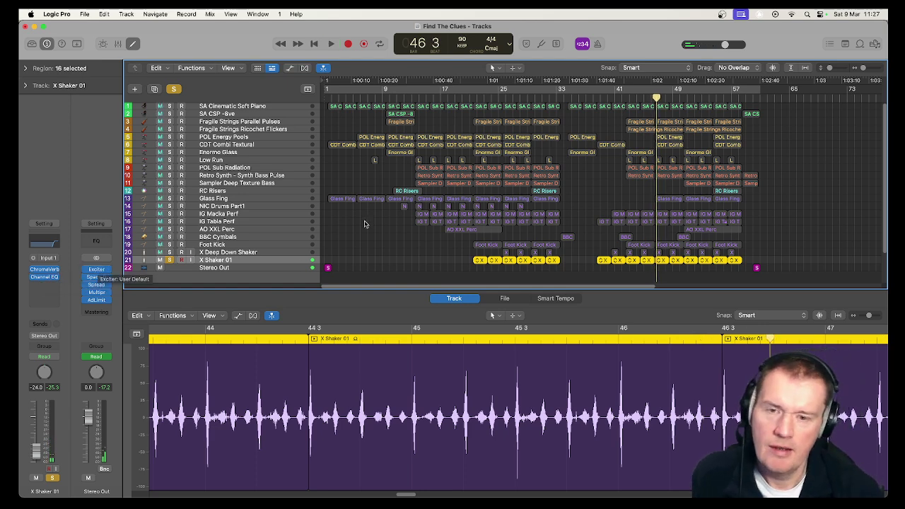
Clear the X Shaker 01 solo and deselect all of its regions.
scroll(396, 228, down, 2)
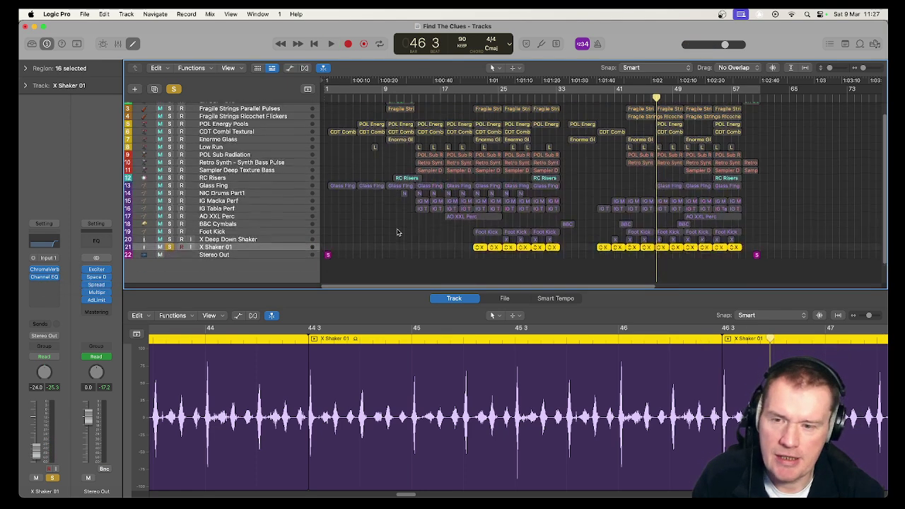
scroll(397, 228, up, 2)
click(170, 261)
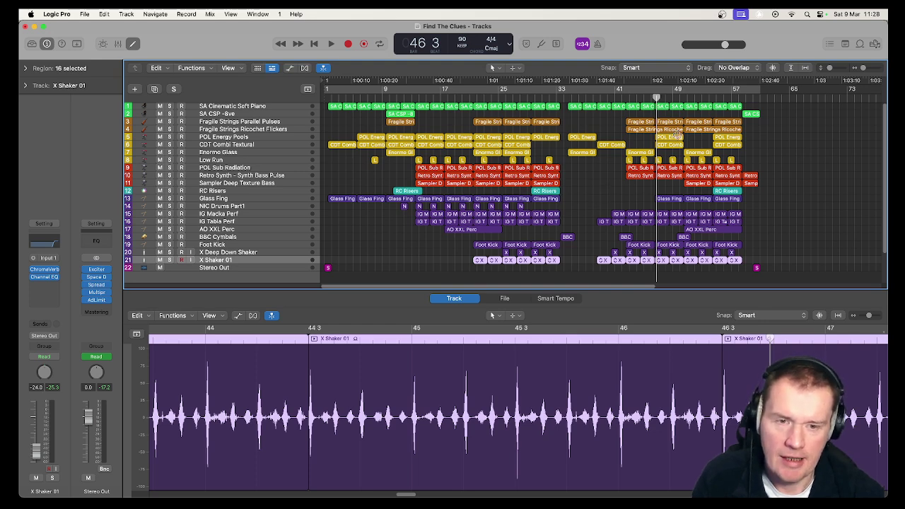
click(435, 256)
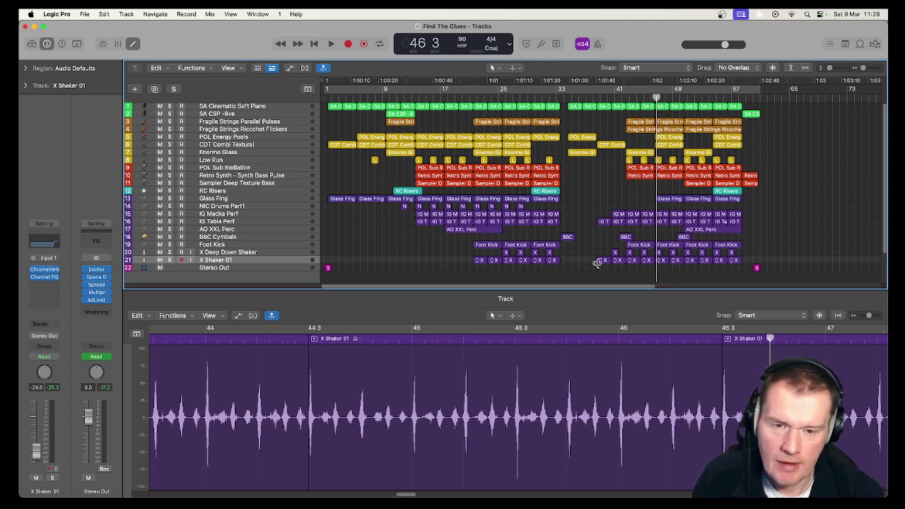
Open the mixer below the arrangement and enlarge it to examine all channel strips, from inserts and sends down to the faders.
key(super+Right)
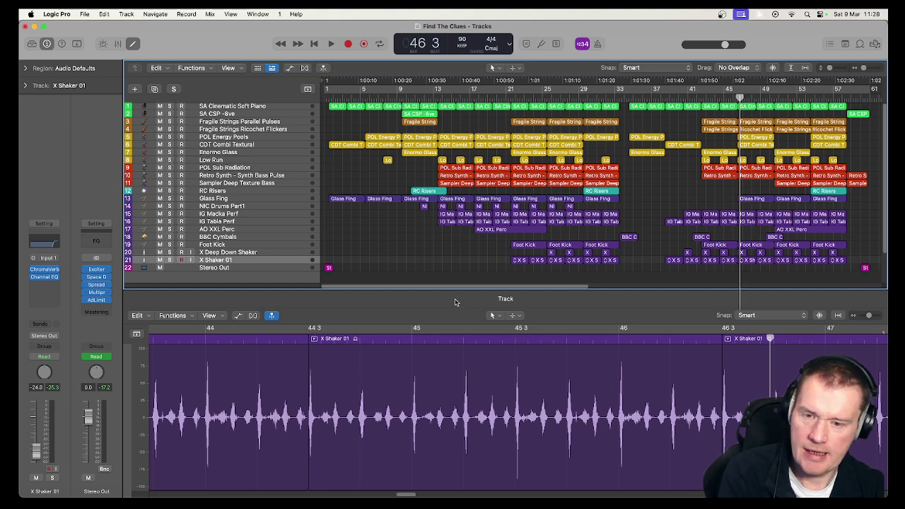
key(x)
drag(447, 318, 430, 198)
scroll(501, 292, up, 2)
scroll(510, 297, up, 1)
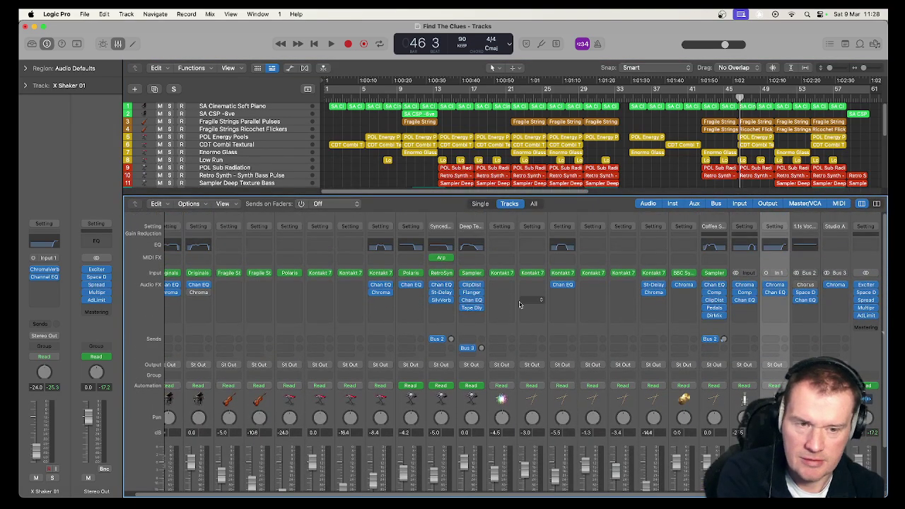
scroll(521, 306, down, 3)
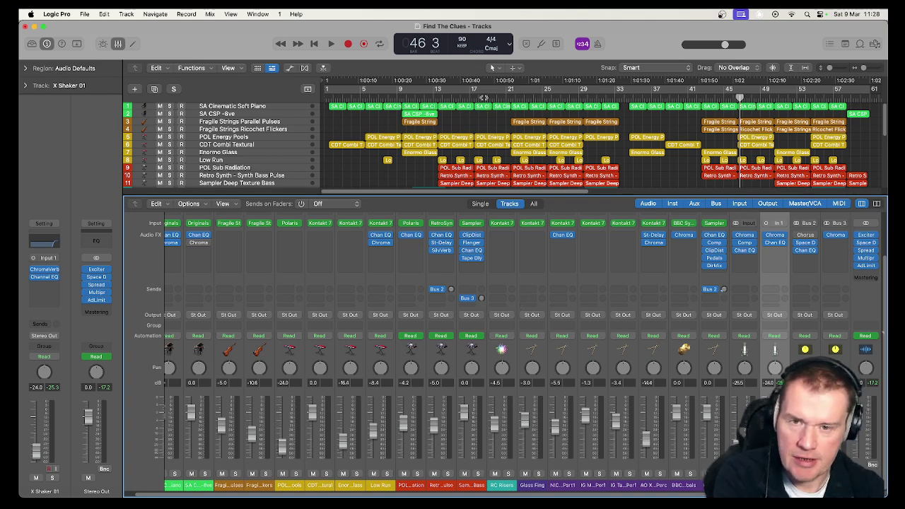
With the playhead at bar 25, select the POL Sub Radiation track and show track automation in an enlarged arrangement area.
drag(485, 97, 543, 97)
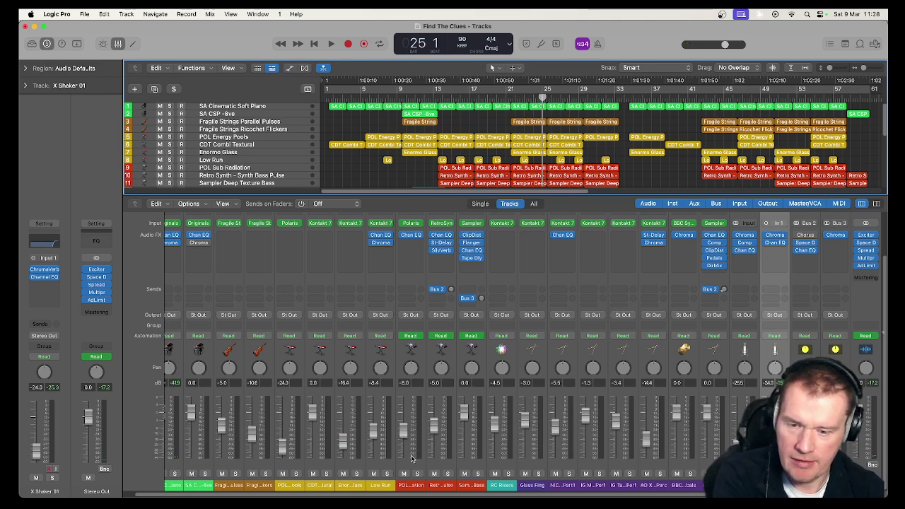
click(292, 170)
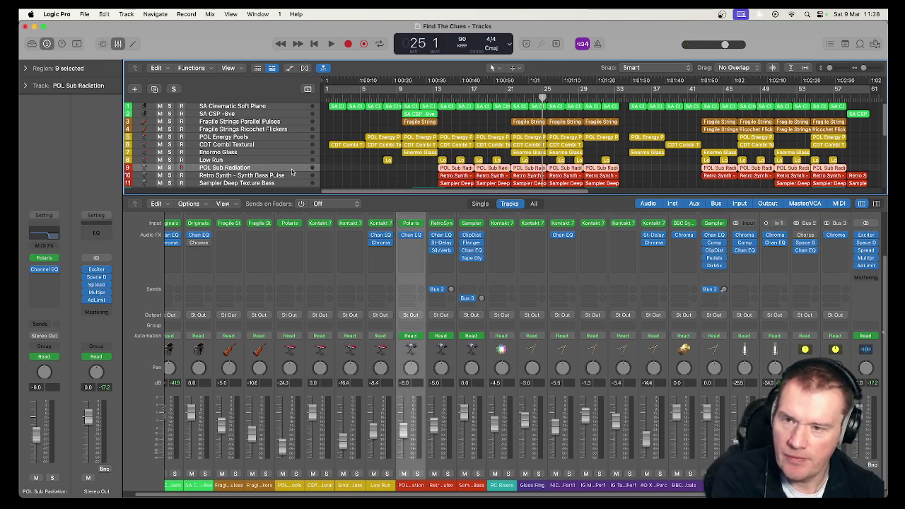
click(290, 68)
drag(363, 196, 353, 311)
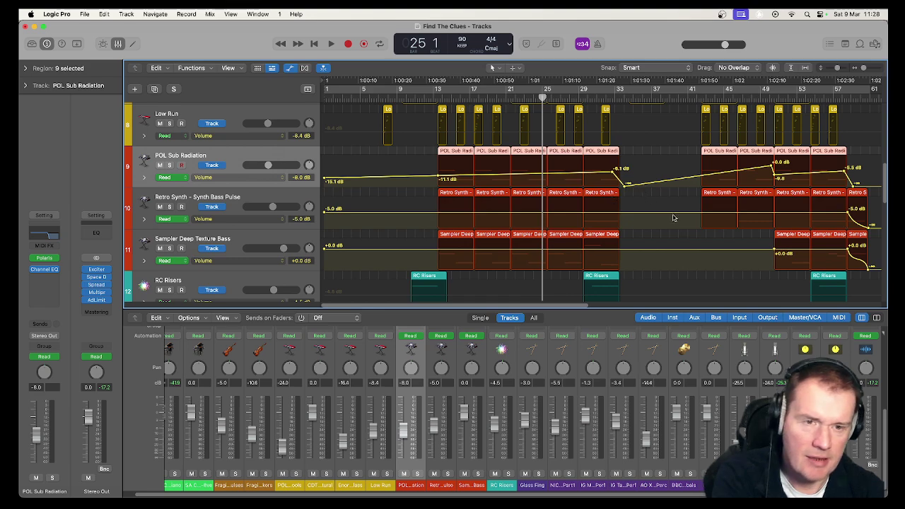
Examine the automation lanes across all tracks, from SA Cinematic Soft Piano through the bass tracks' volume curves to the Stereo Out fades.
scroll(675, 223, down, 15)
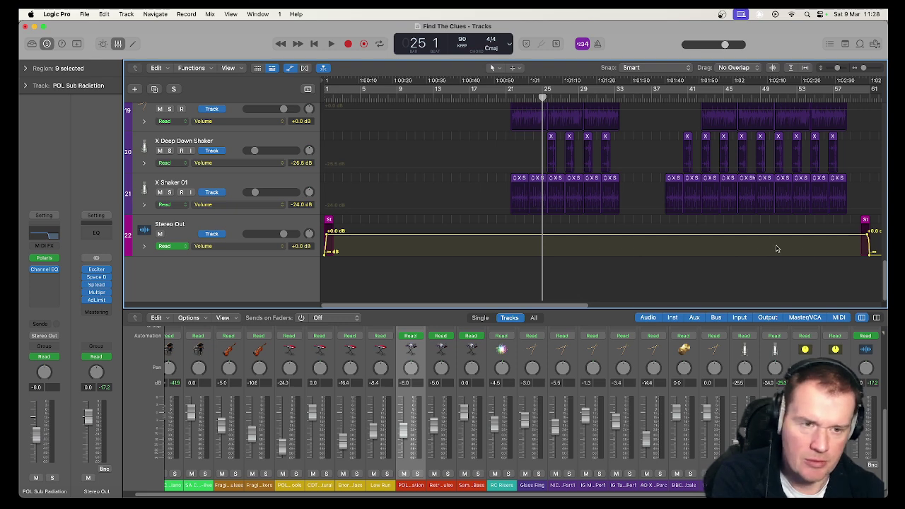
scroll(776, 248, up, 15)
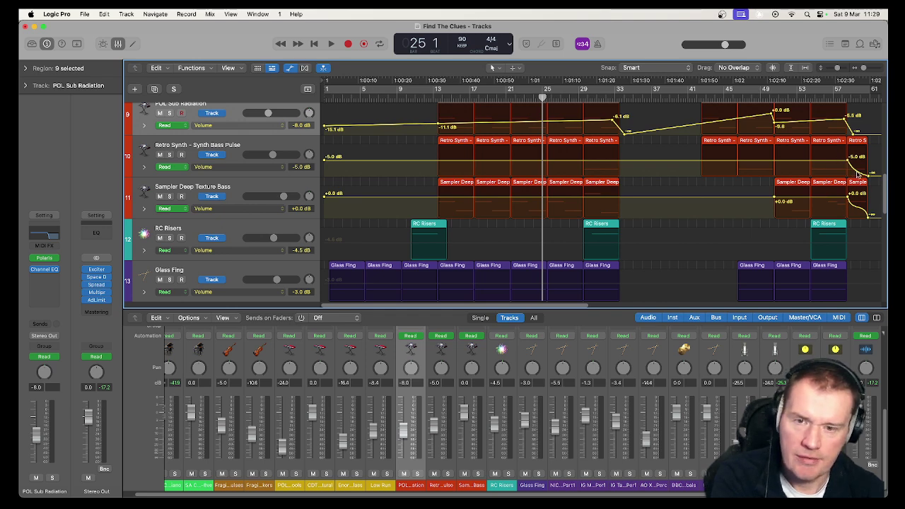
scroll(853, 180, up, 2)
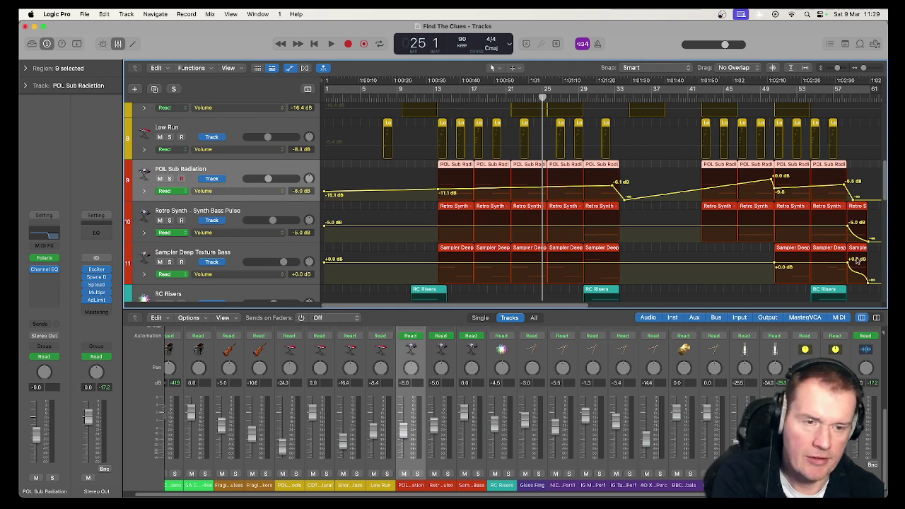
scroll(864, 283, up, 6)
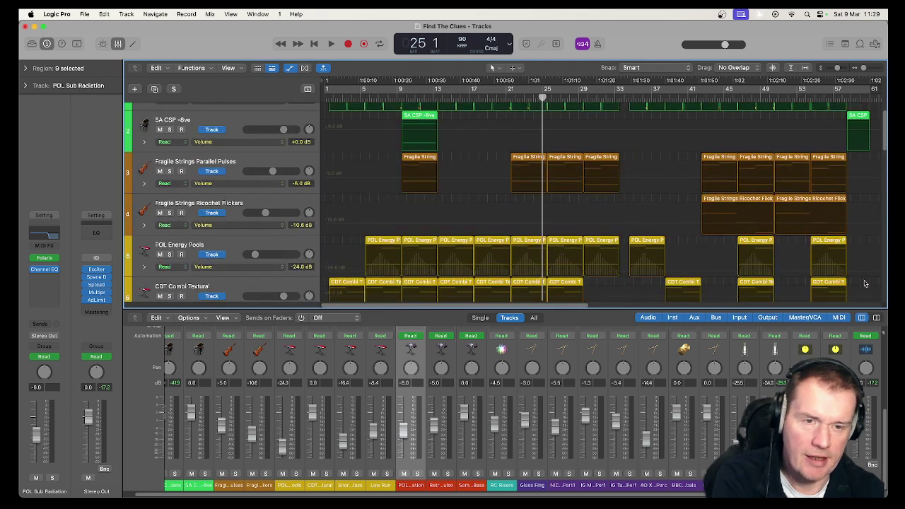
scroll(864, 283, up, 2)
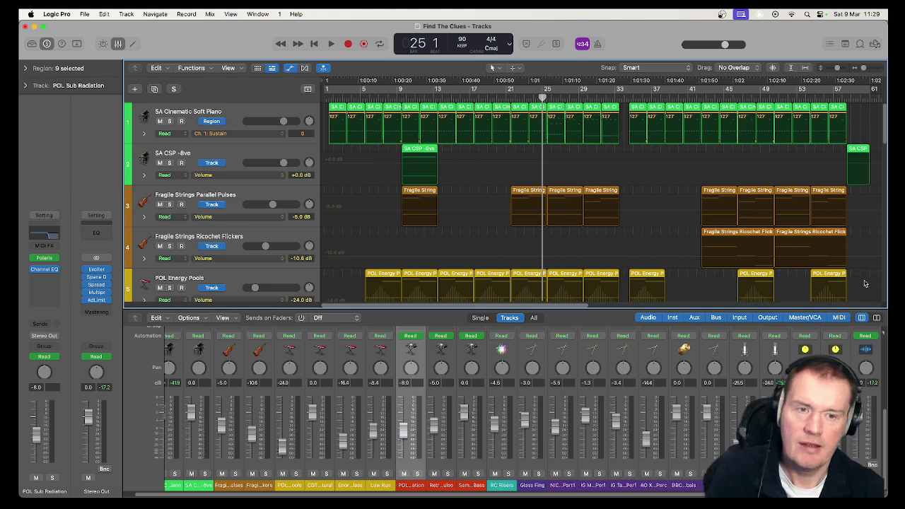
scroll(864, 283, down, 8)
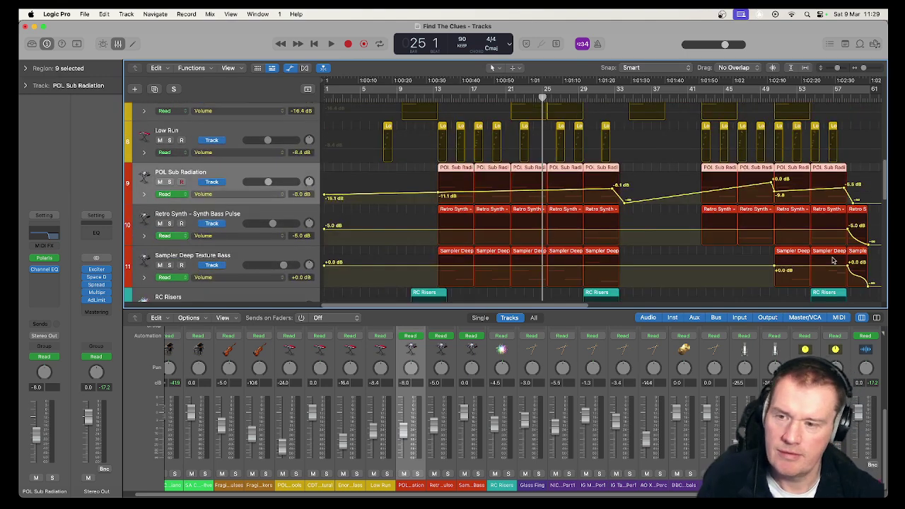
scroll(834, 261, down, 6)
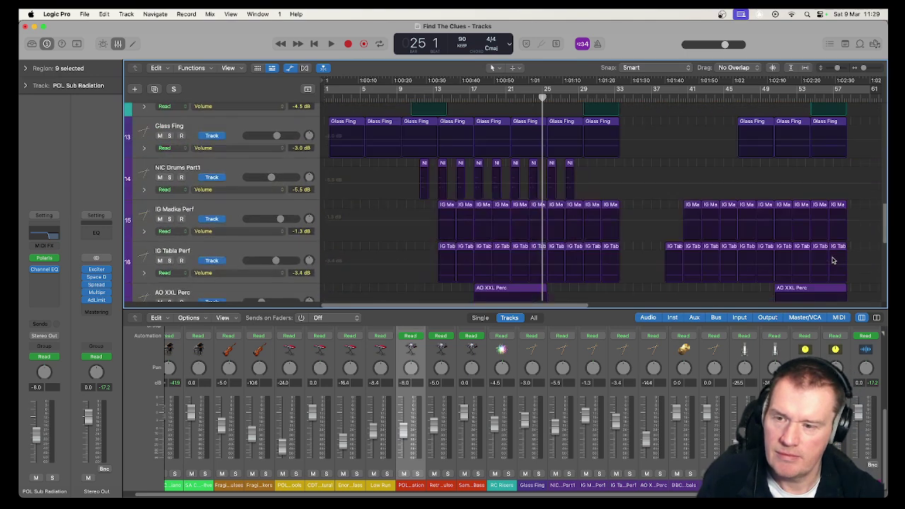
scroll(833, 261, up, 7)
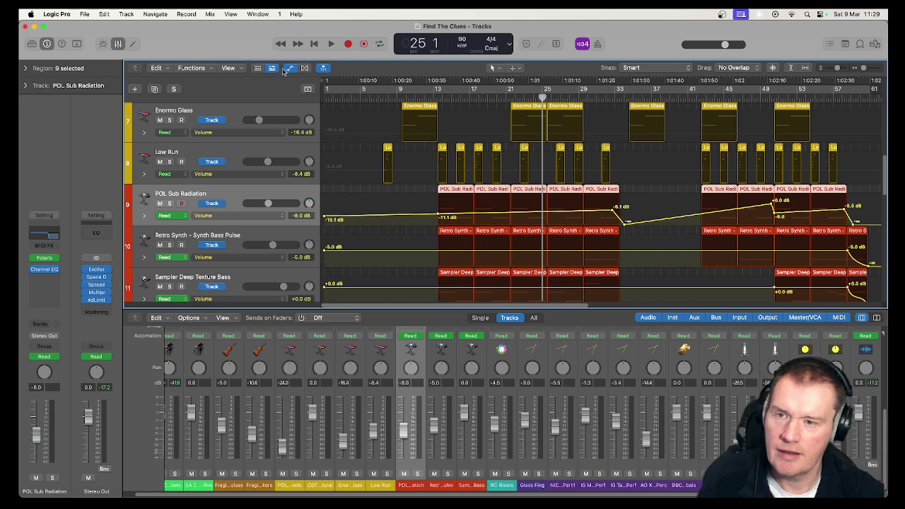
Hide the track automation to return to the compact arrangement and deselect the POL Sub Radiation regions.
click(290, 69)
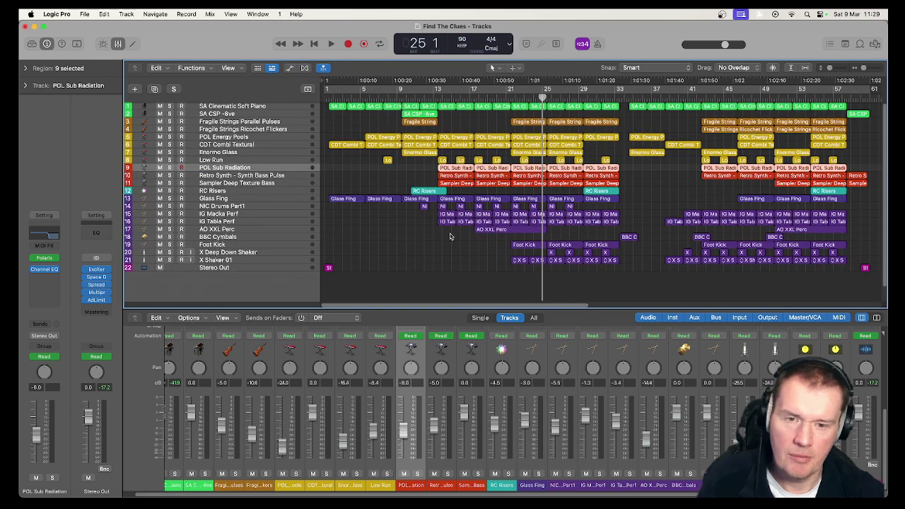
click(627, 203)
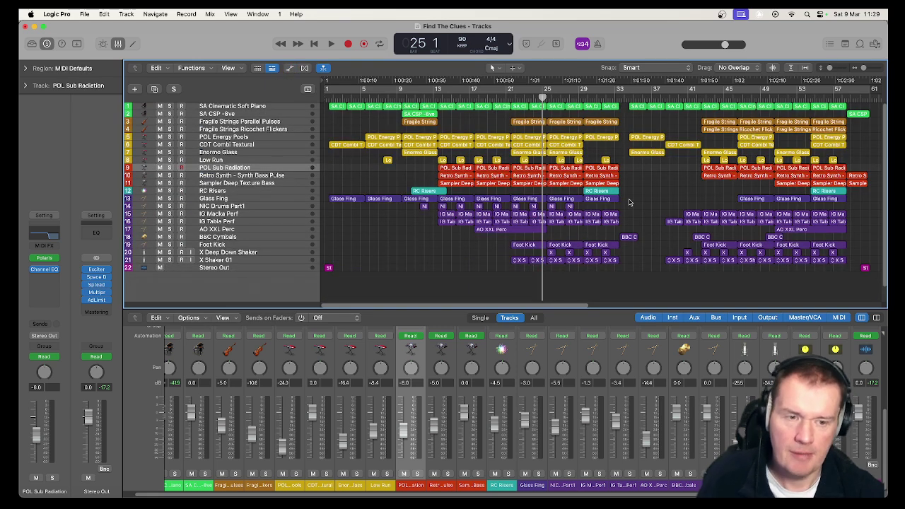